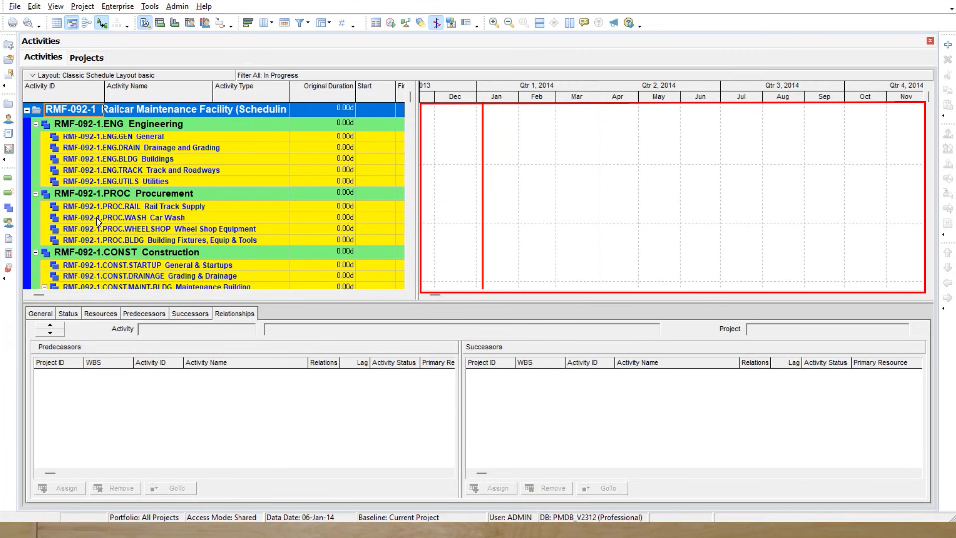
# Look through the Railcar Maintenance Facility's WBS bands and Gantt chart for activities.
pyautogui.scroll(-1, 186, 229)
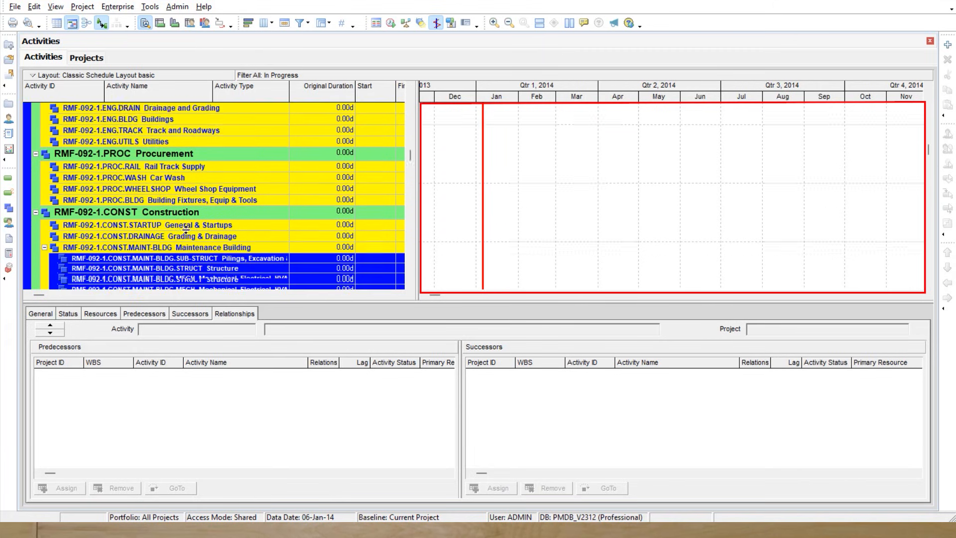
pyautogui.scroll(-3, 186, 229)
pyautogui.scroll(2, 190, 230)
pyautogui.click(611, 178)
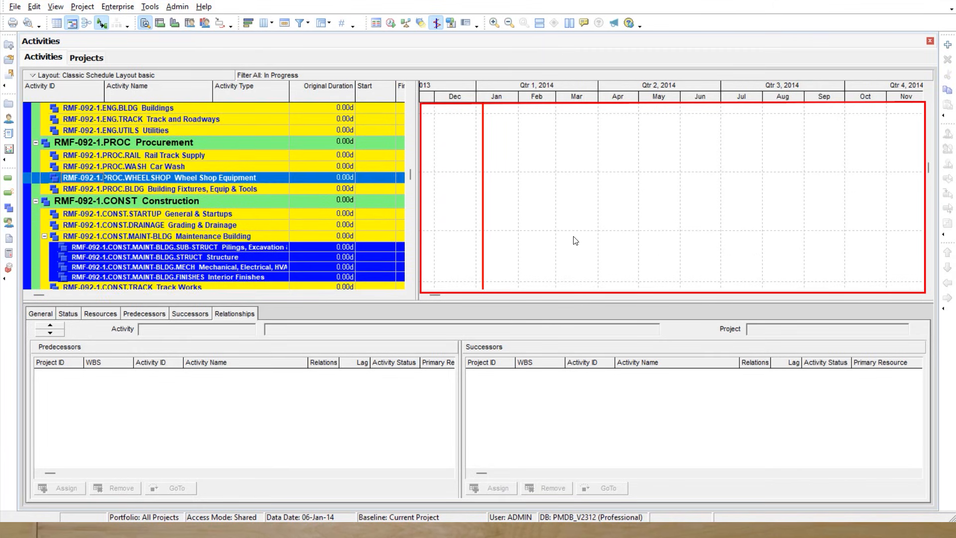
pyautogui.scroll(-2, 329, 241)
pyautogui.scroll(3, 269, 247)
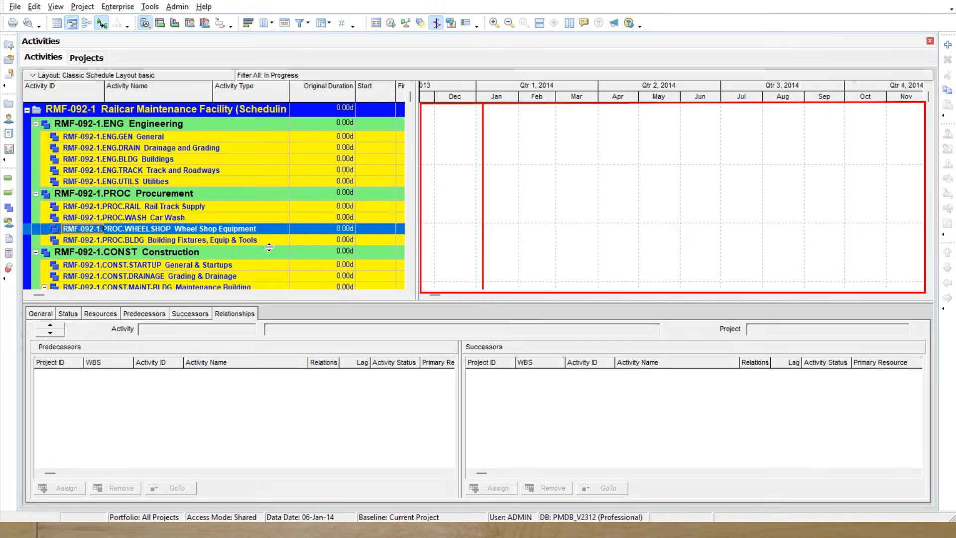
pyautogui.scroll(-3, 237, 240)
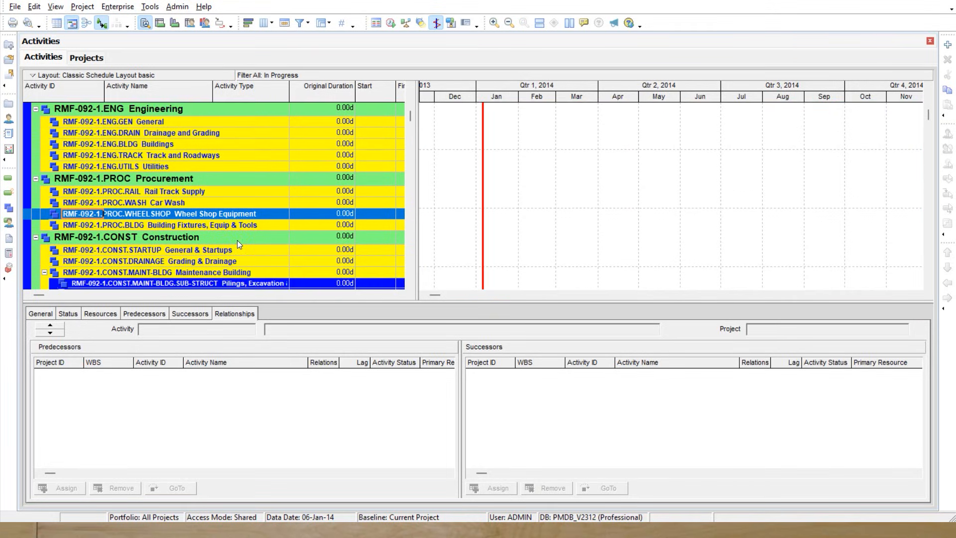
pyautogui.scroll(3, 237, 240)
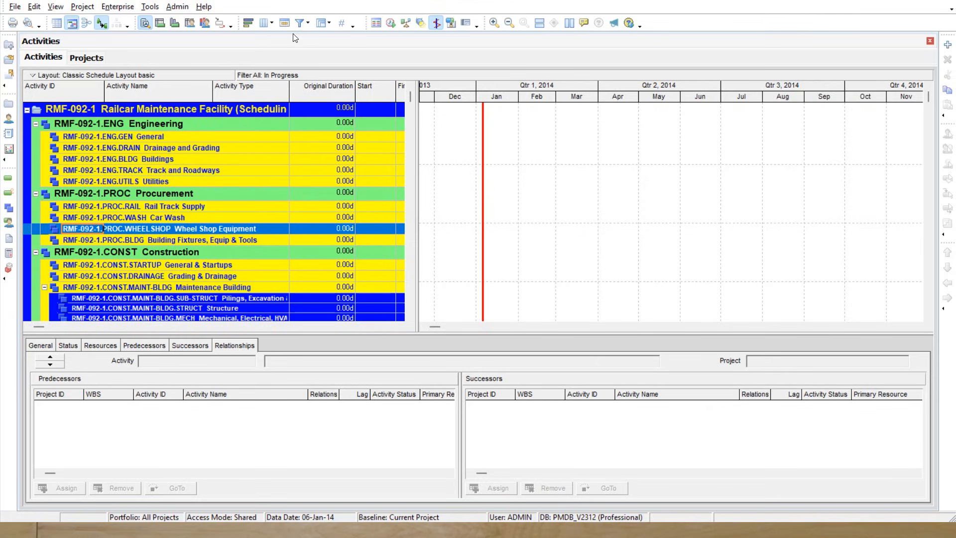
# Remove the In Progress activity filter so all activities in the layout are shown.
pyautogui.click(298, 23)
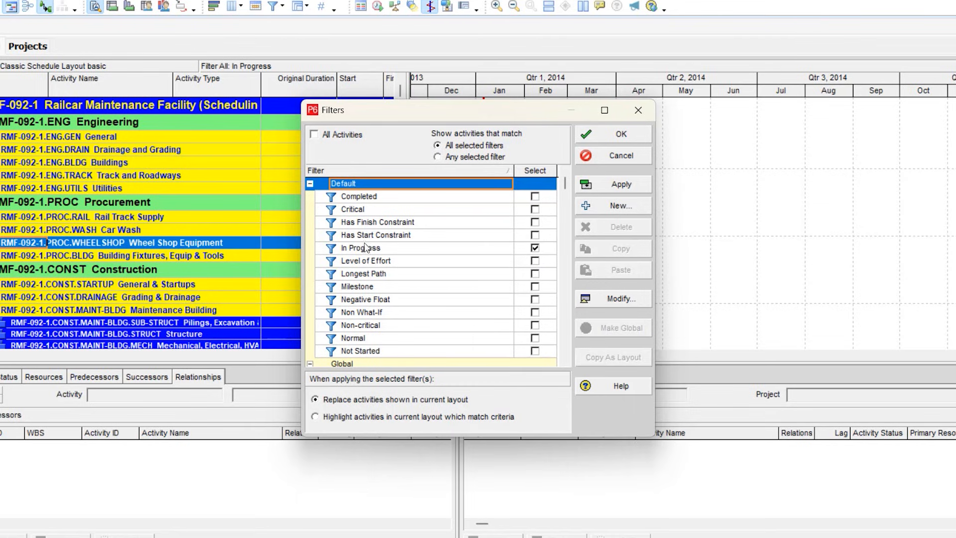
pyautogui.click(534, 248)
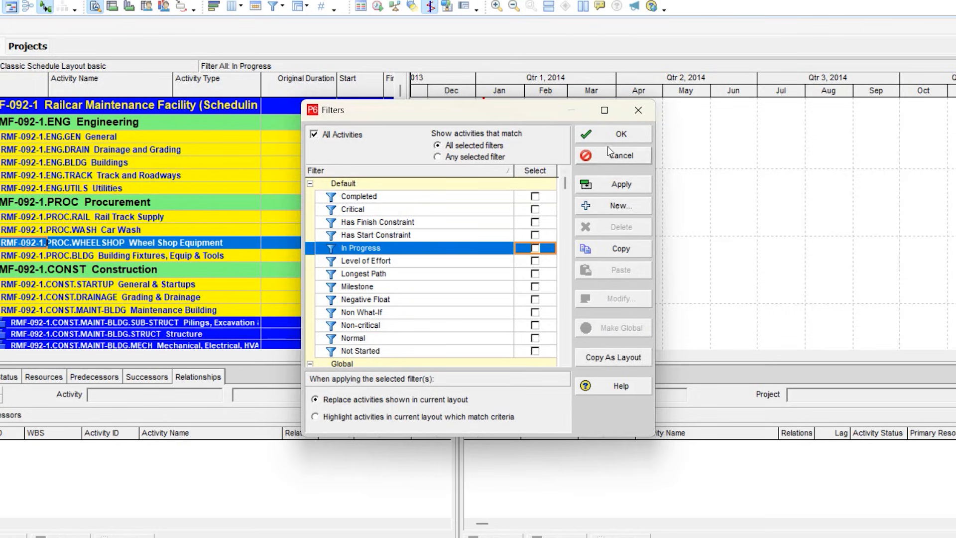
pyautogui.click(313, 135)
pyautogui.click(458, 299)
pyautogui.click(593, 133)
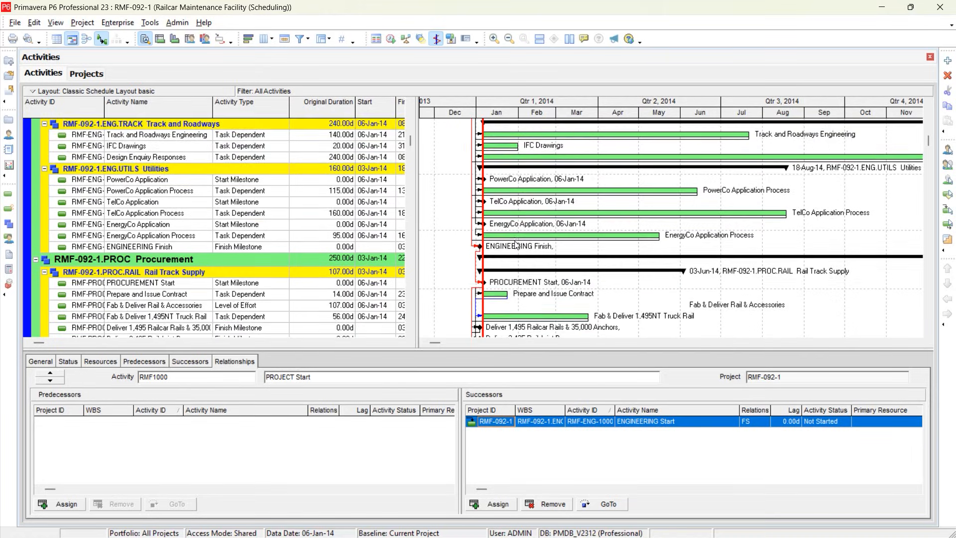
pyautogui.scroll(-6, 515, 243)
pyautogui.scroll(3, 438, 288)
pyautogui.scroll(6, 438, 289)
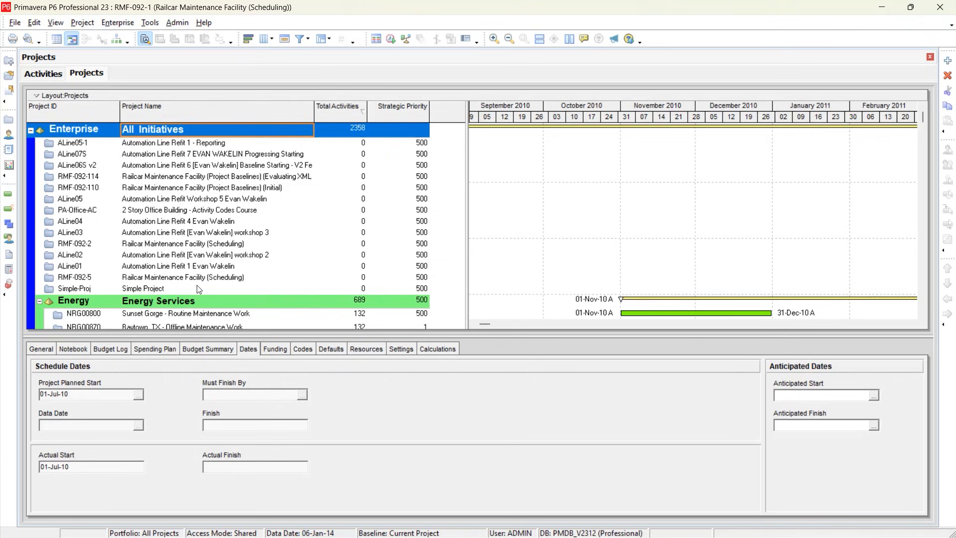
# Collapse the Information Technology branch of the project list and select RMF-092-1 Railcar Maintenance Facility (Scheduling) under Engineering & Construction.
pyautogui.scroll(-12, 194, 271)
pyautogui.scroll(-4, 194, 270)
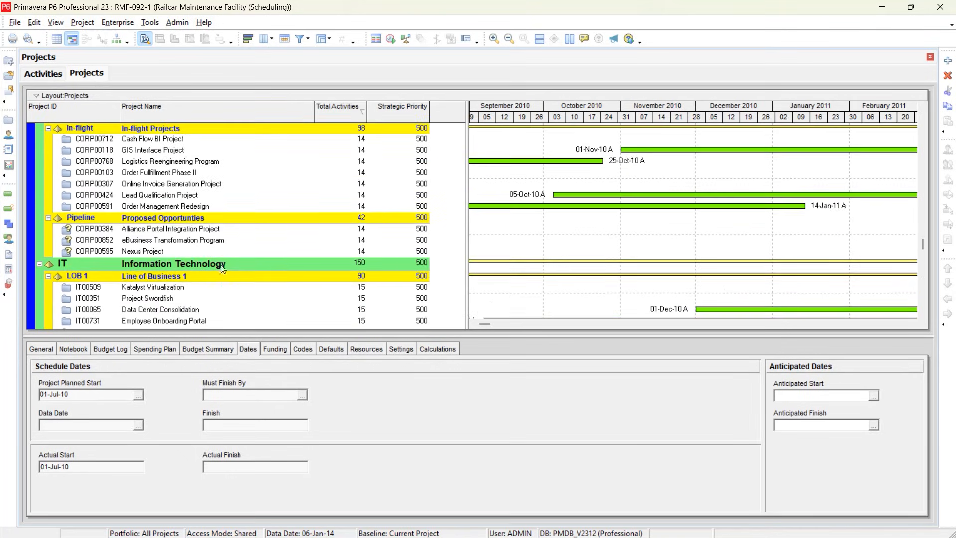
pyautogui.scroll(-4, 169, 217)
pyautogui.scroll(2, 149, 224)
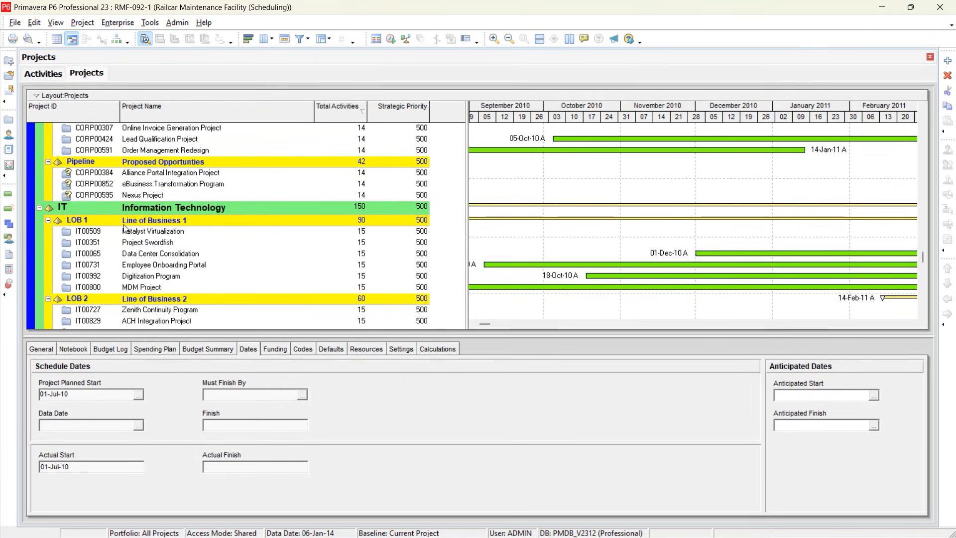
pyautogui.click(39, 208)
pyautogui.scroll(-1, 144, 286)
pyautogui.click(284, 235)
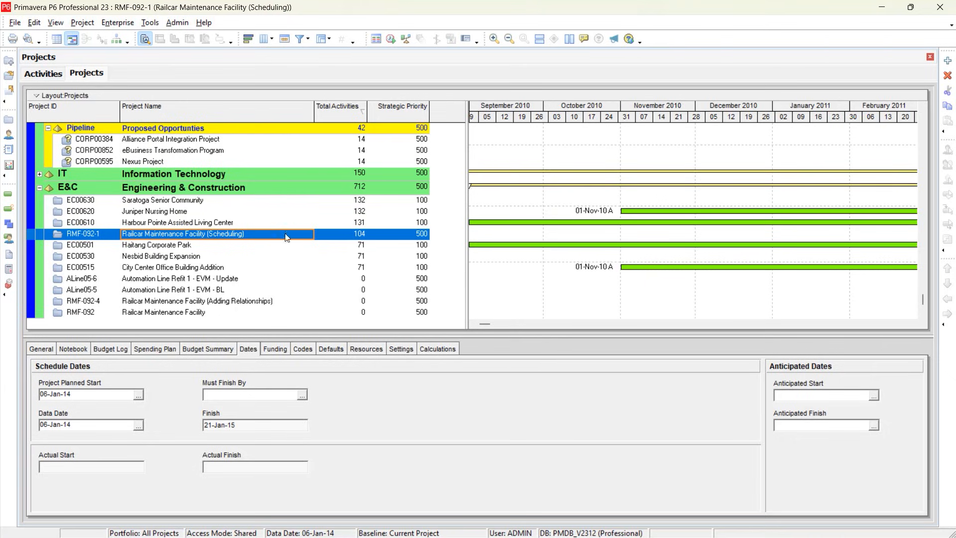
# Apply the In Progress filter to the Railcar Maintenance Facility's activities and go back to the project list.
pyautogui.click(43, 74)
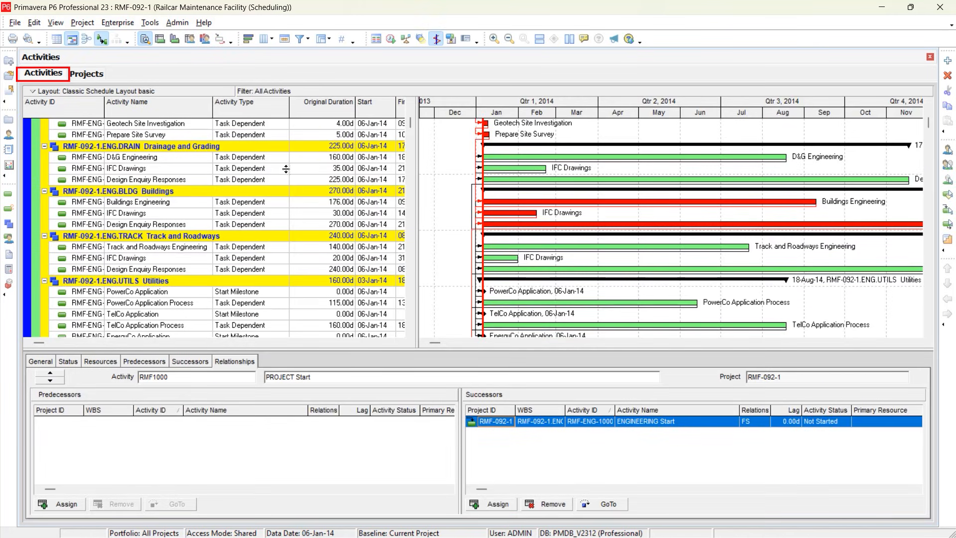
pyautogui.click(301, 40)
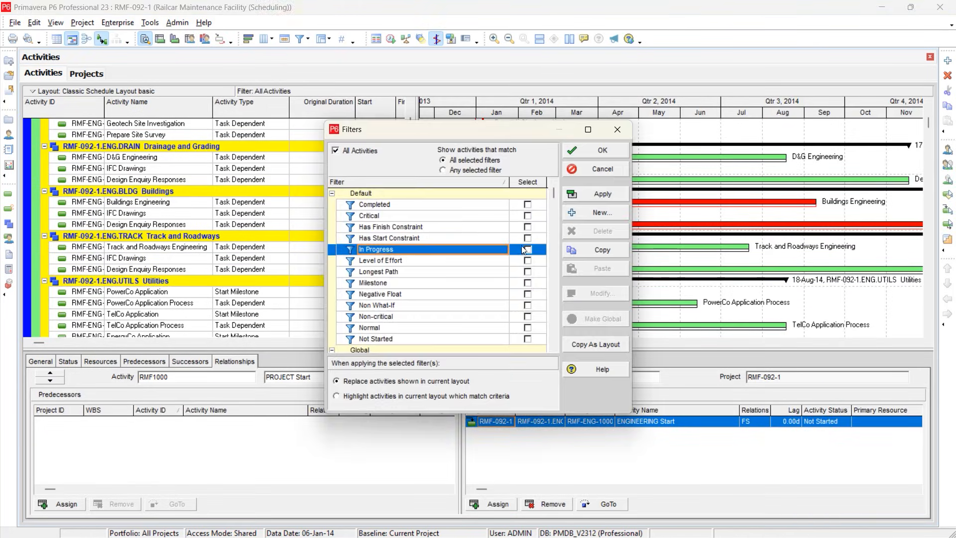
pyautogui.click(590, 195)
pyautogui.click(591, 152)
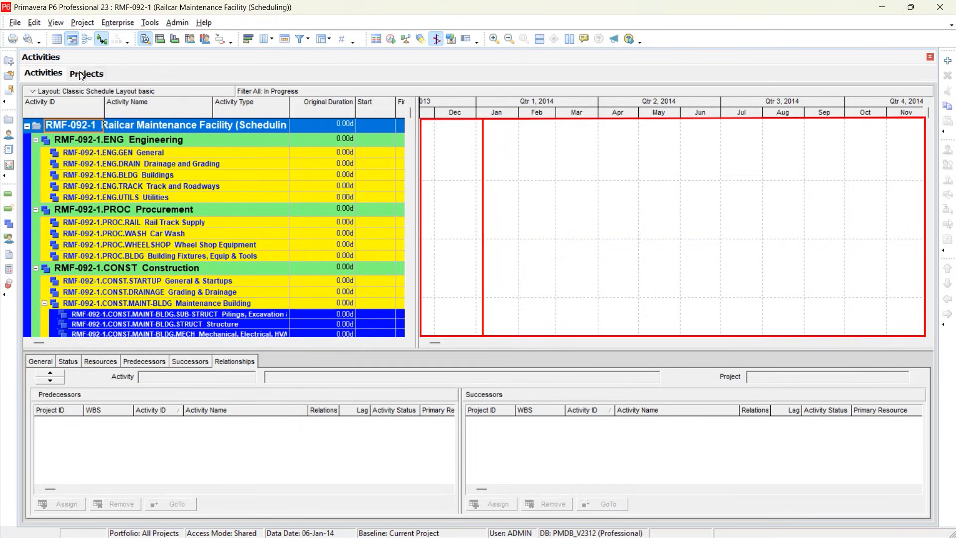
pyautogui.click(76, 76)
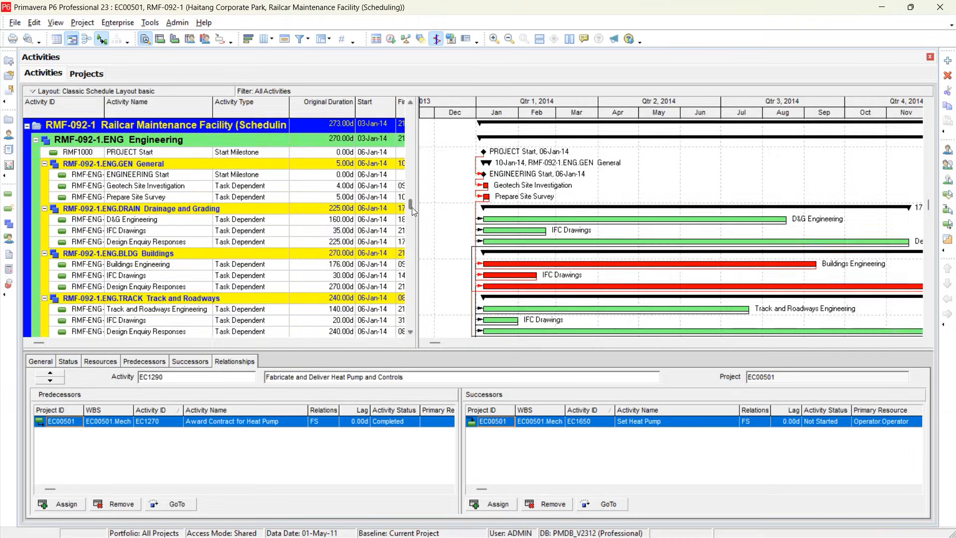
# Collapse the Haitang Corporate Park and Railcar Maintenance Facility (Scheduling) projects to their top-level bands, and return to the project list.
pyautogui.moveTo(411, 208); pyautogui.dragTo(411, 218)
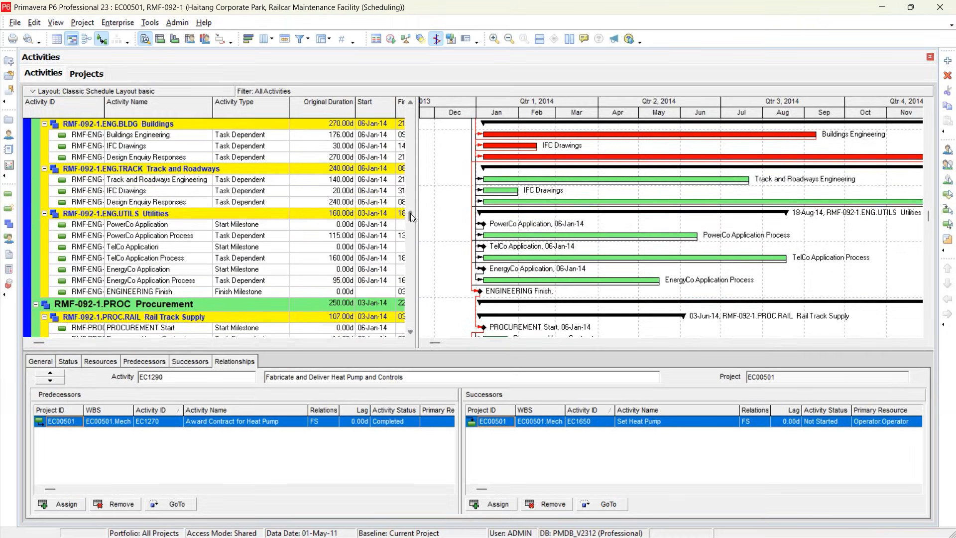
pyautogui.moveTo(411, 214)
pyautogui.mouseDown()
pyautogui.moveTo(409, 325)
pyautogui.moveTo(420, 112)
pyautogui.moveTo(407, 216)
pyautogui.mouseUp()
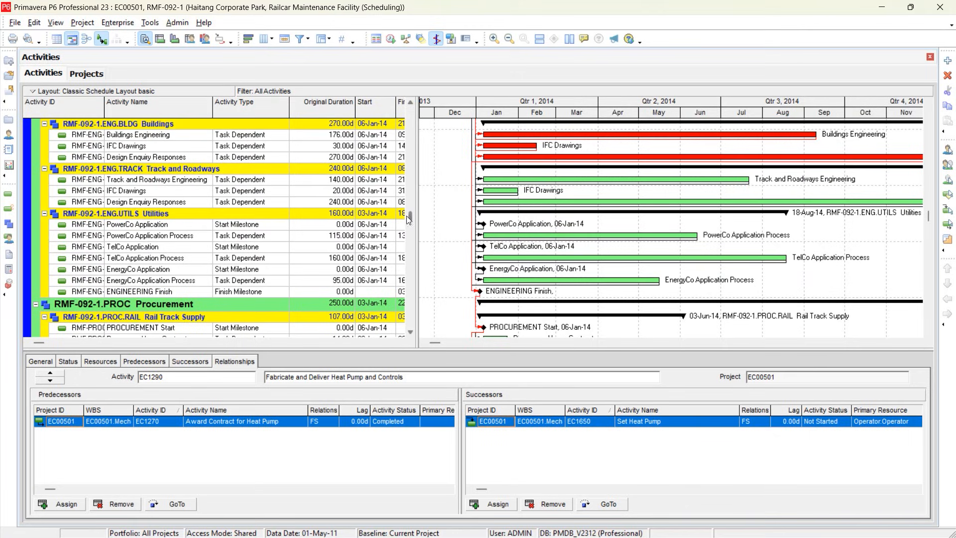
pyautogui.click(35, 304)
pyautogui.click(35, 318)
pyautogui.moveTo(408, 316); pyautogui.dragTo(409, 114)
pyautogui.click(244, 125)
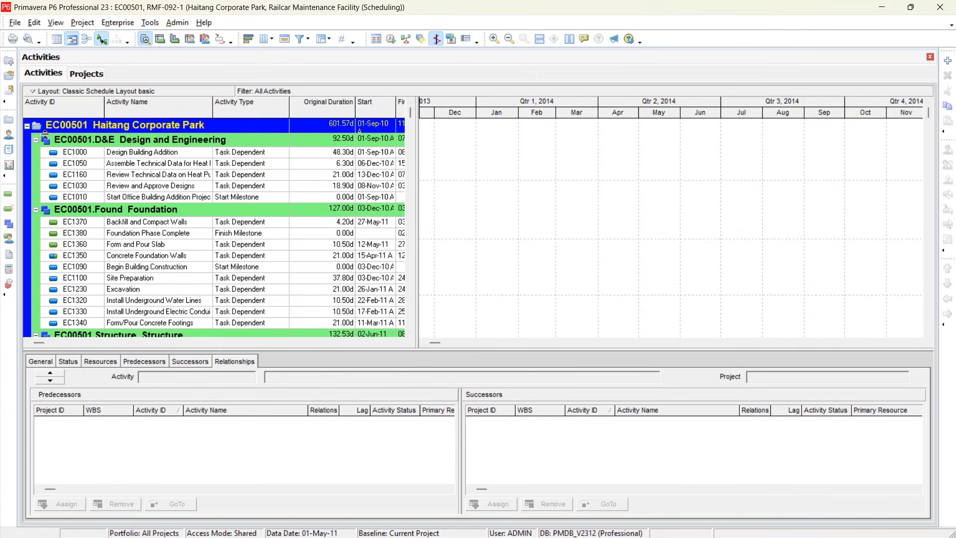
pyautogui.click(27, 127)
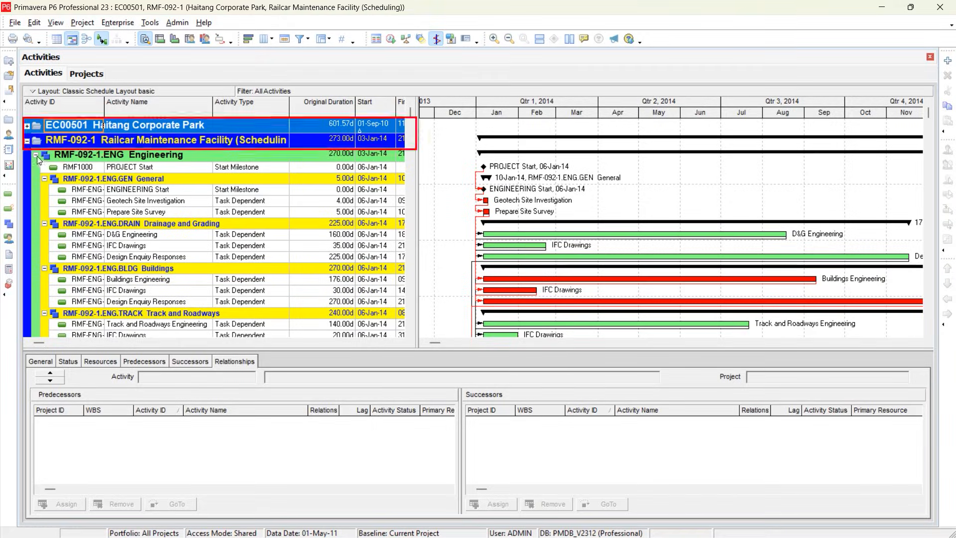
pyautogui.click(35, 156)
pyautogui.click(27, 142)
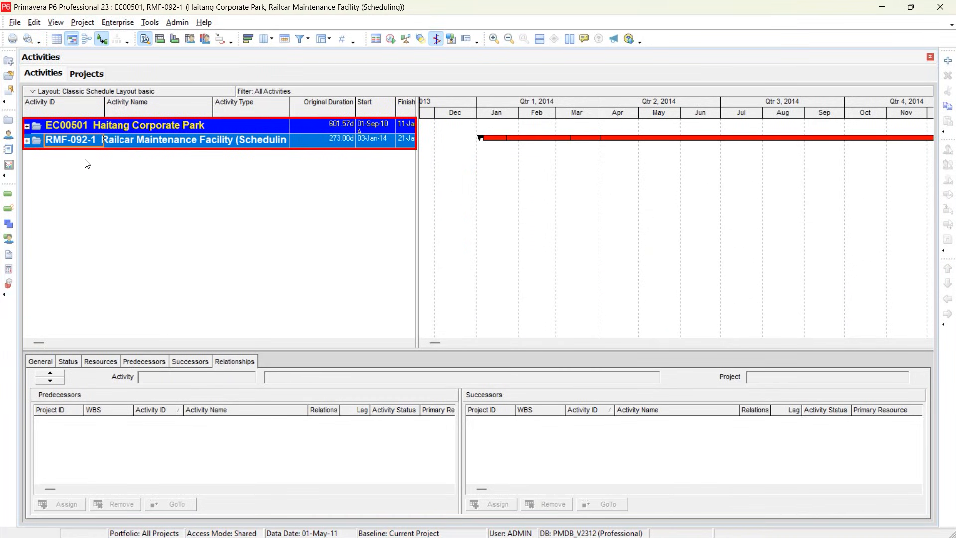
pyautogui.click(80, 74)
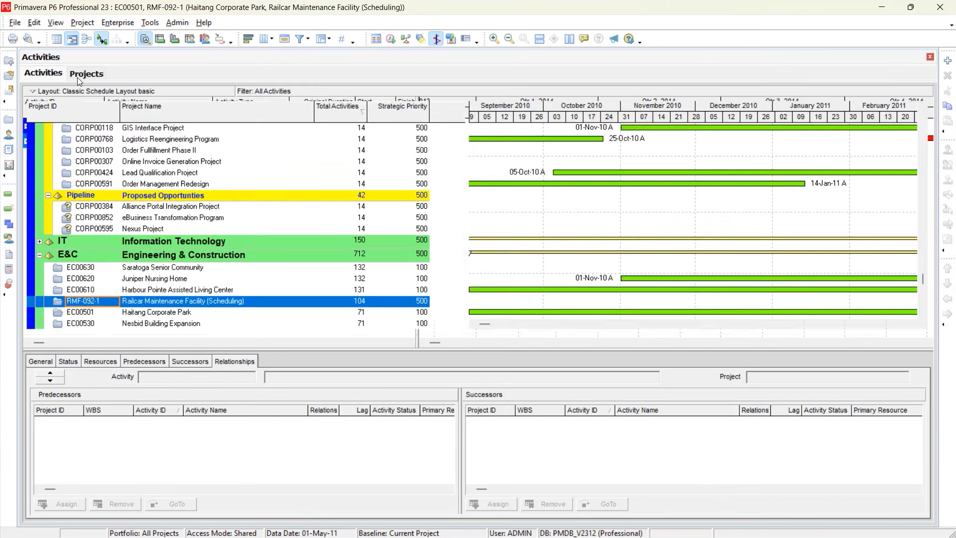
# Select EC00610 Harbour Pointe Assisted Living Center together with RMF-092-1 and bring up the actions available for both projects.
pyautogui.click(92, 291)
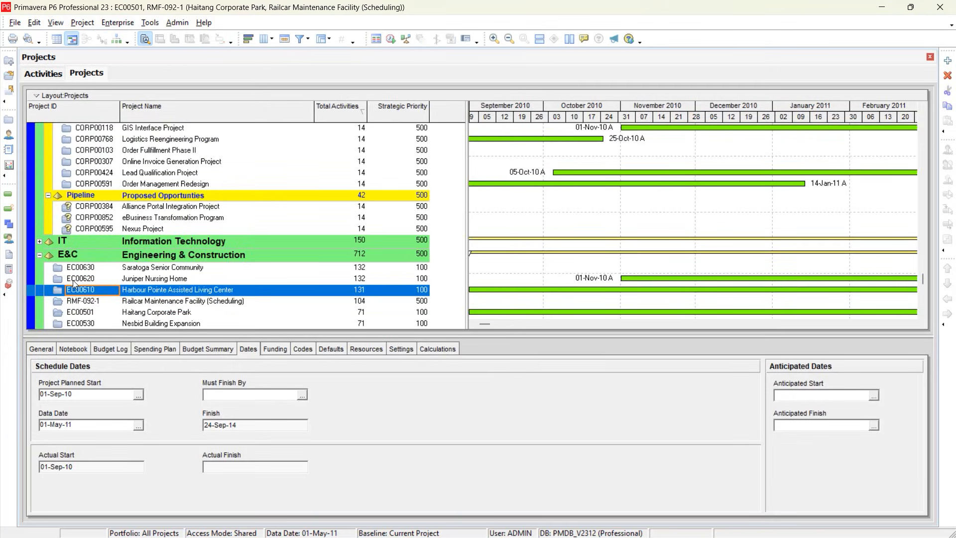
pyautogui.keyDown('ctrl'); pyautogui.click(73, 300); pyautogui.keyUp('ctrl')
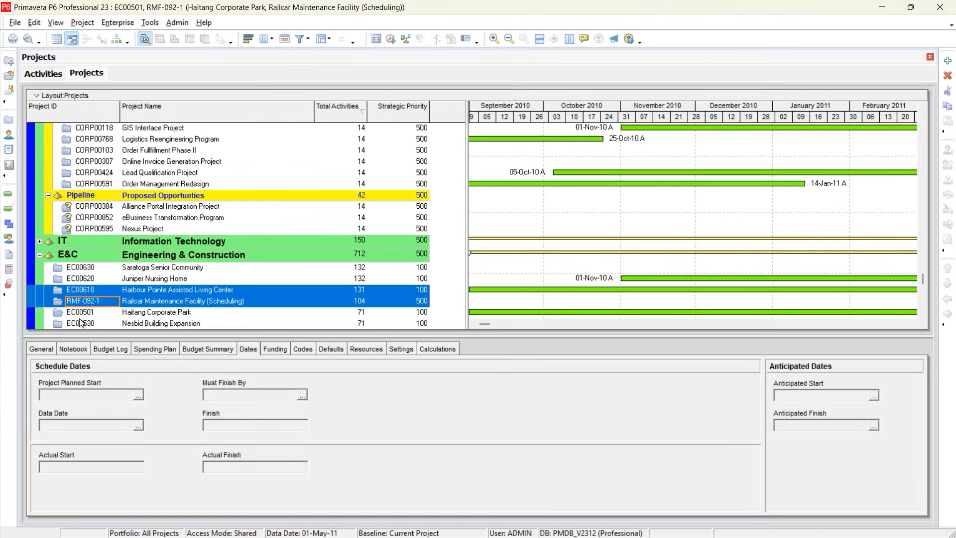
pyautogui.rightClick(59, 291)
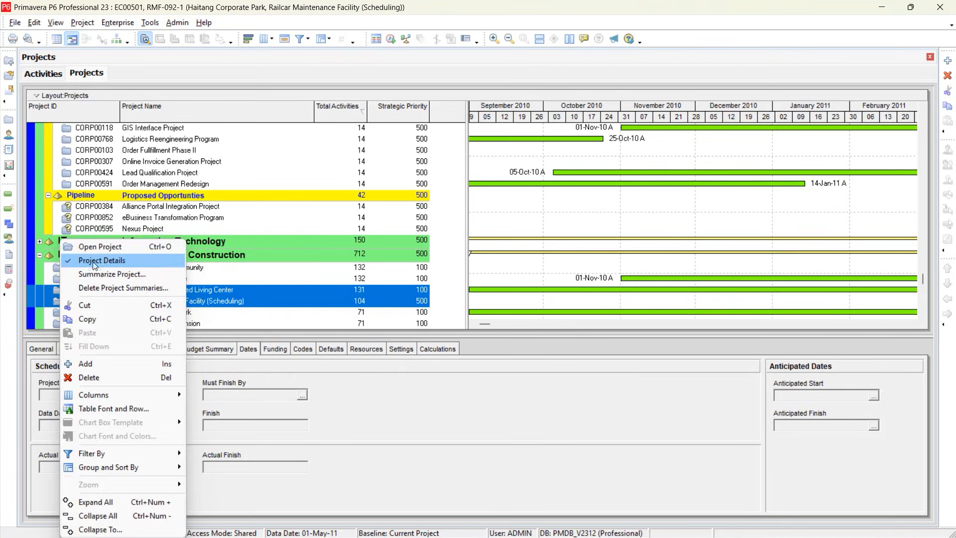
pyautogui.click(245, 299)
pyautogui.click(239, 310)
pyautogui.click(176, 293)
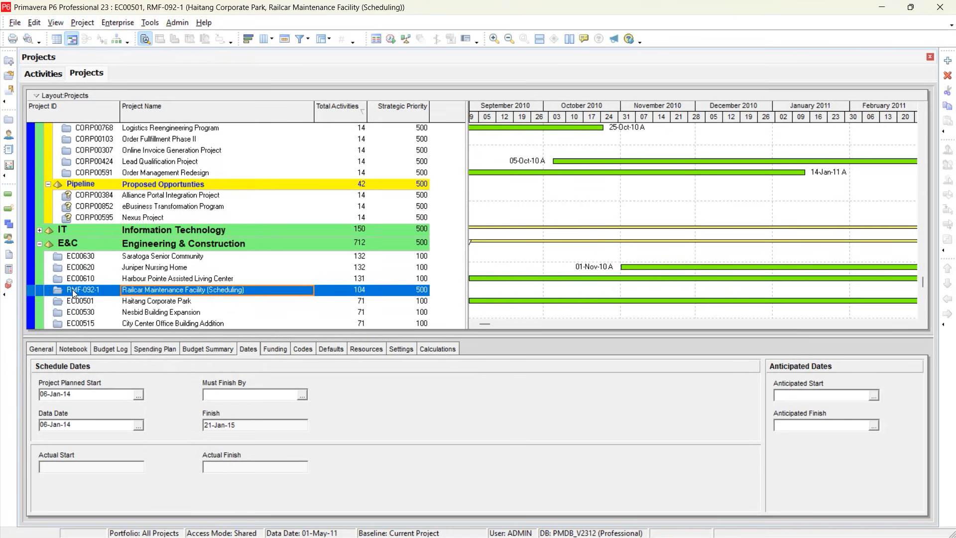
# Open only project EC00620 Juniper Nursing Home and collapse its activities to the project band.
pyautogui.click(59, 269)
pyautogui.rightClick(59, 269)
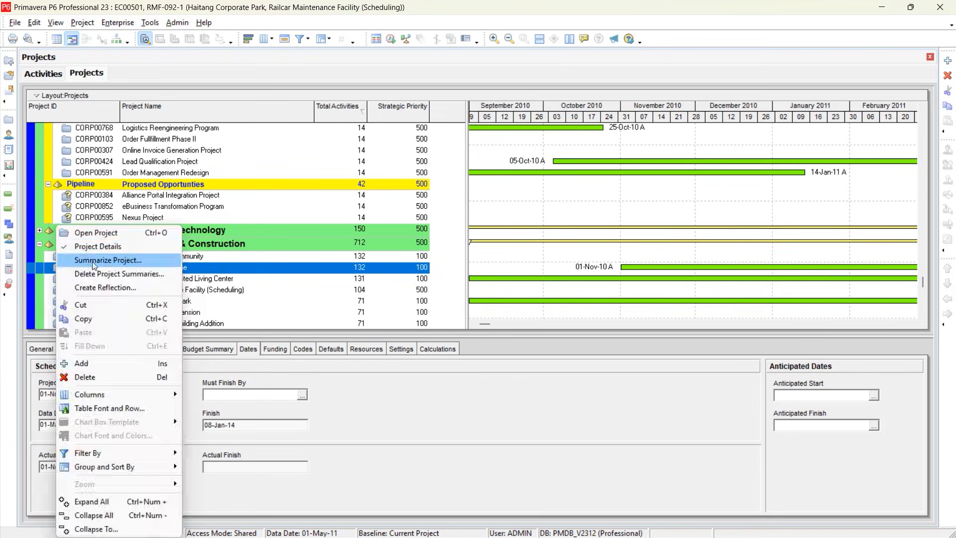
pyautogui.click(103, 232)
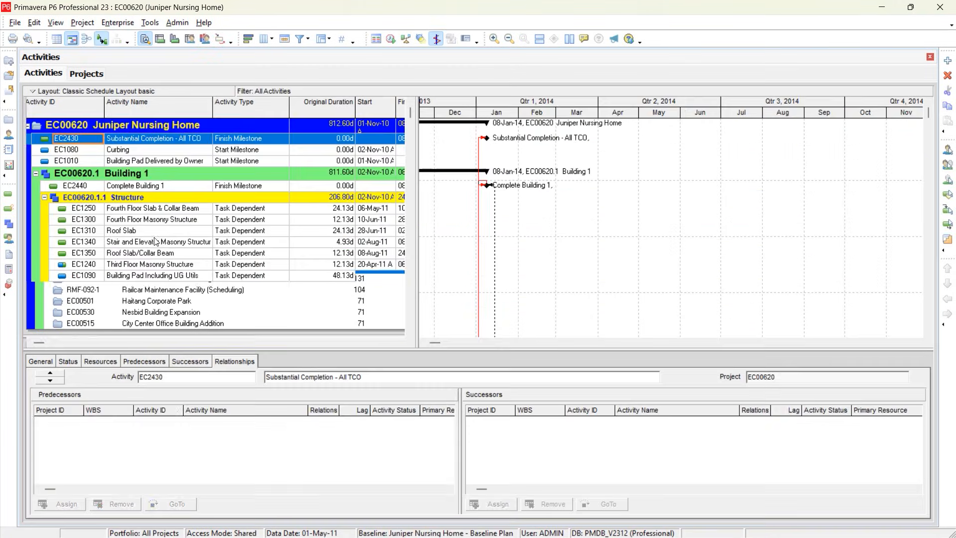
pyautogui.click(27, 126)
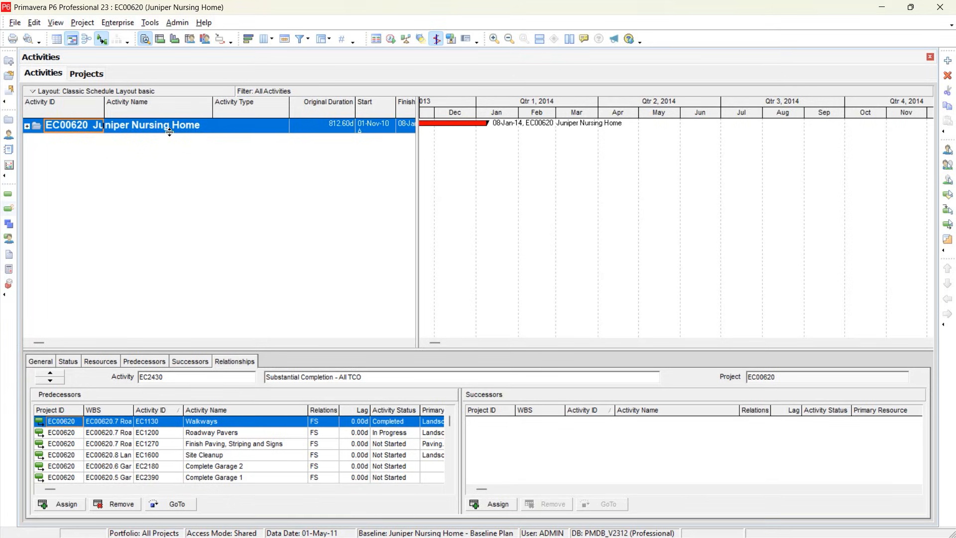
# From the project list, import the Automation Line Refit 6 project (ALine06S v2-2) using the import wizard.
pyautogui.click(89, 74)
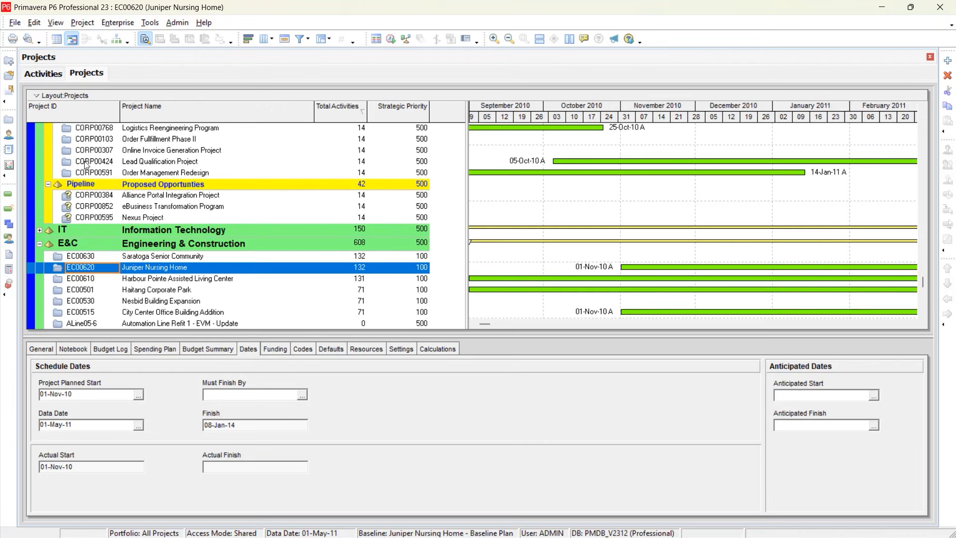
pyautogui.click(15, 22)
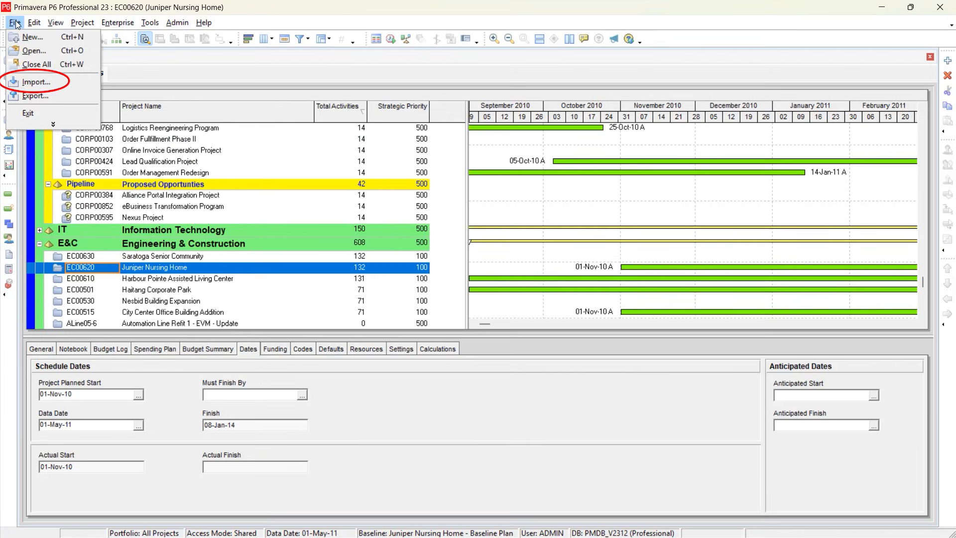
pyautogui.click(25, 85)
pyautogui.click(536, 367)
pyautogui.click(548, 369)
pyautogui.click(596, 367)
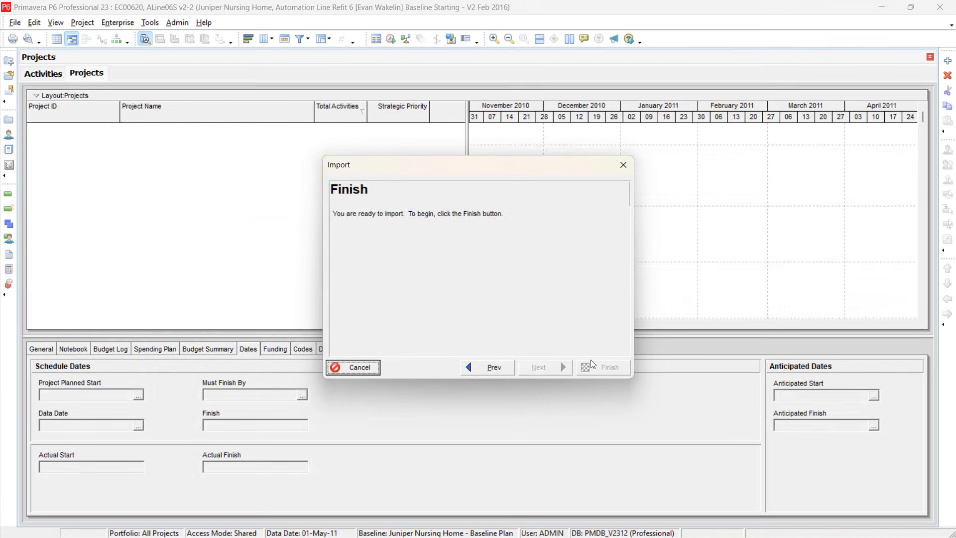
pyautogui.click(593, 369)
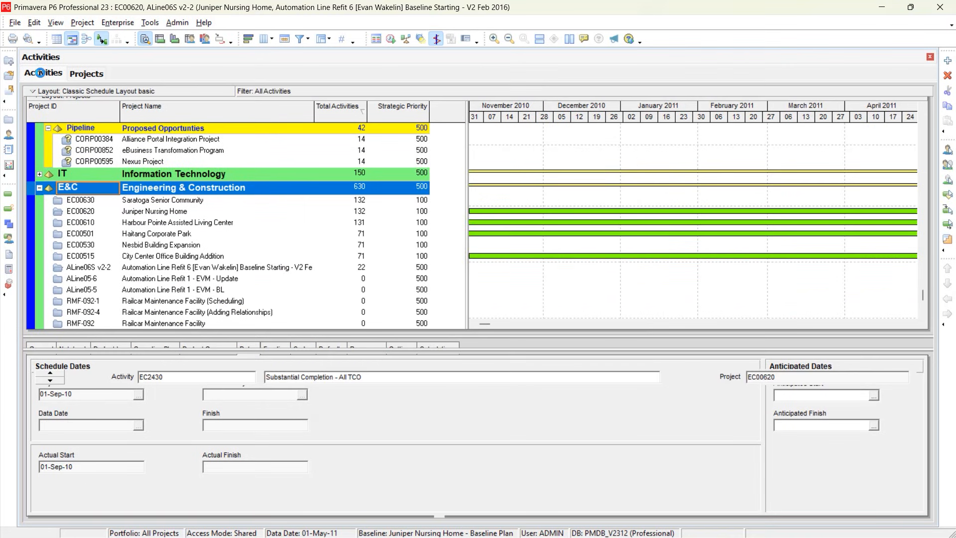
# Collapse the Juniper Nursing Home and Automation Line Refit 6 projects to their top-level bands in the Activities view.
pyautogui.click(27, 126)
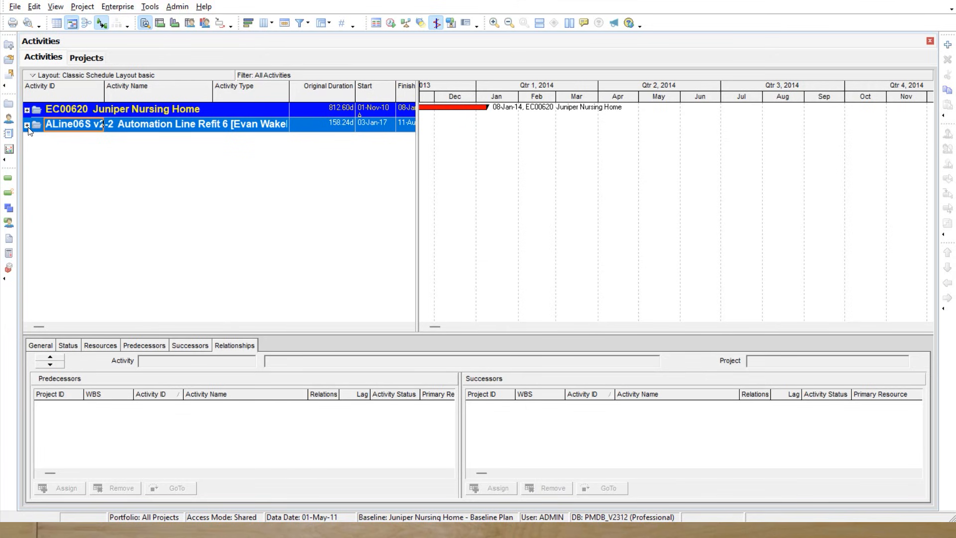
pyautogui.click(27, 126)
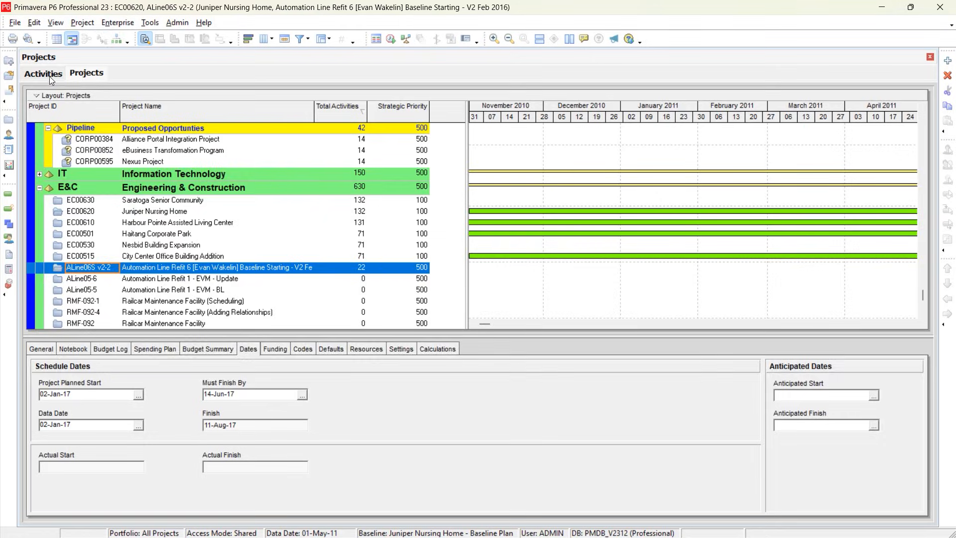
pyautogui.click(50, 79)
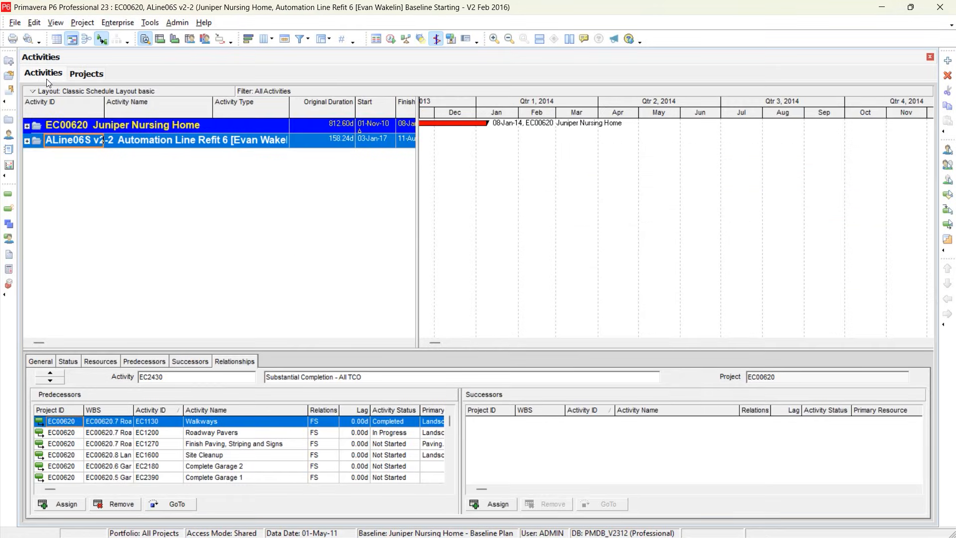
# Close the open projects and show the activities of the Automation Line Refit 7 project (ALine07S).
pyautogui.hotkey('ctrl', 'w')
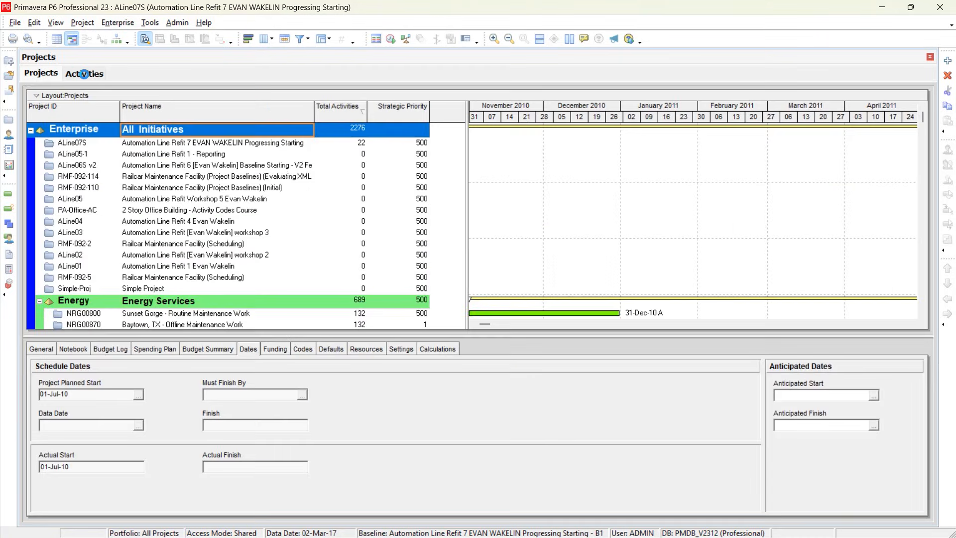
pyautogui.click(84, 73)
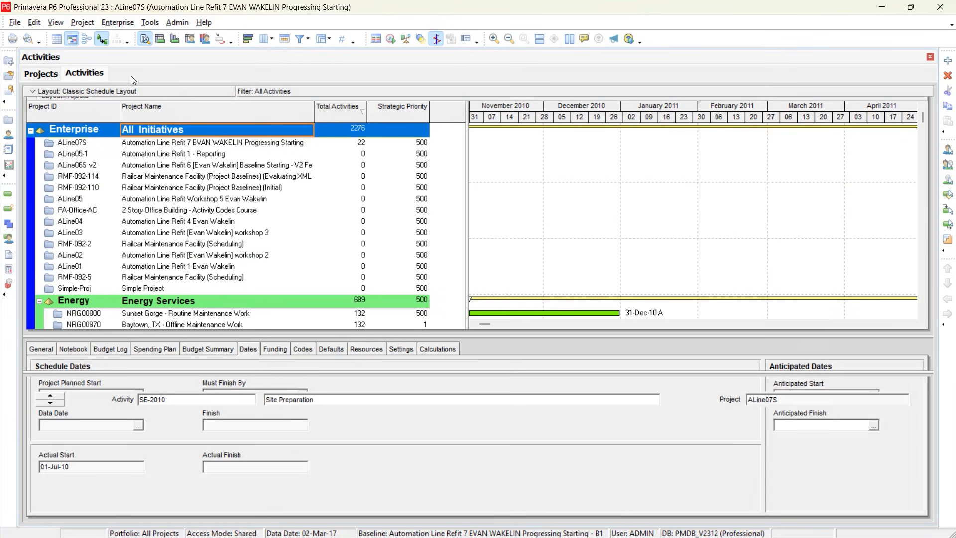
pyautogui.click(82, 22)
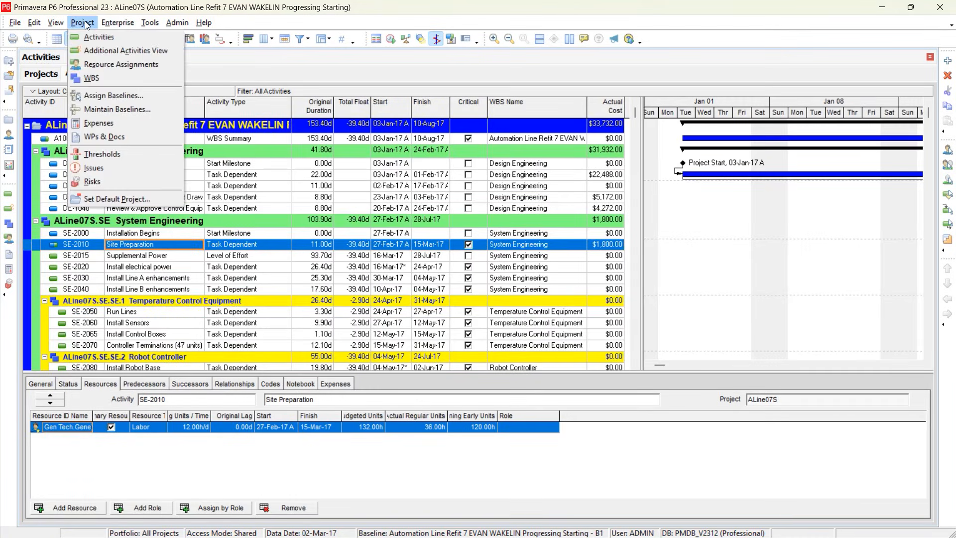
pyautogui.click(317, 249)
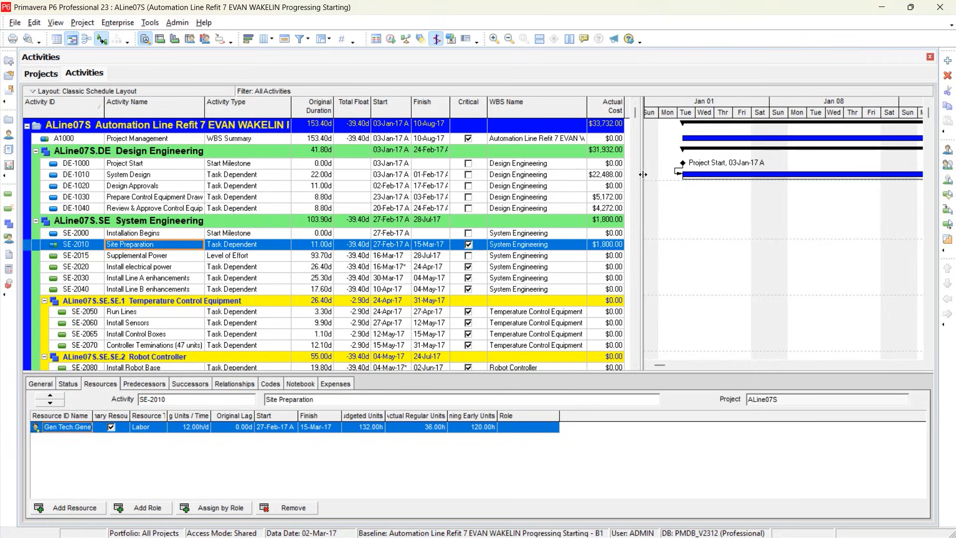
pyautogui.moveTo(642, 174); pyautogui.dragTo(645, 174)
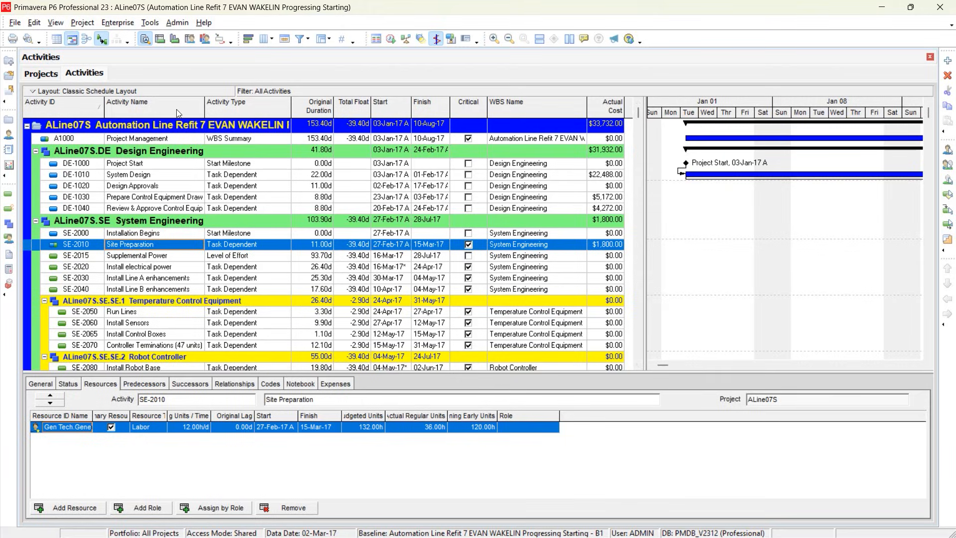
pyautogui.click(33, 92)
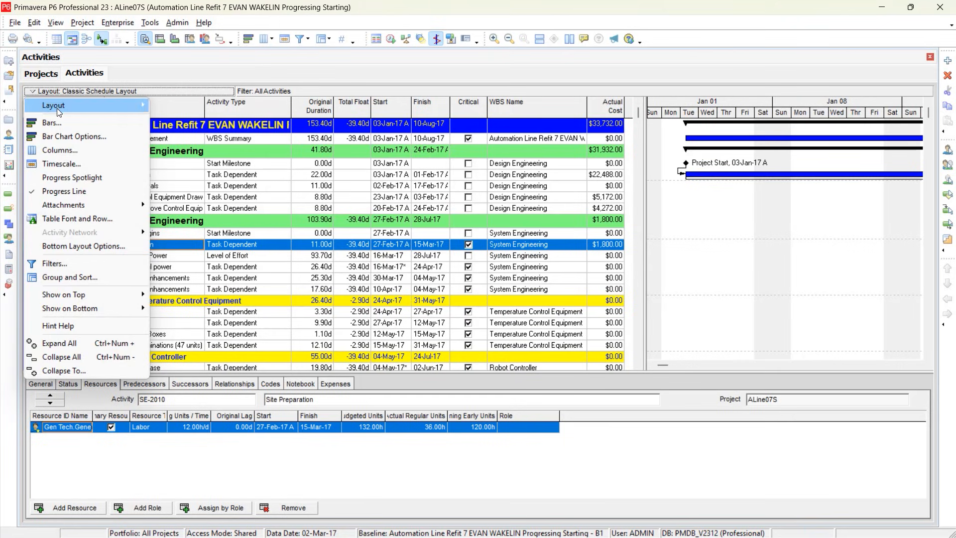
pyautogui.moveTo(59, 110)
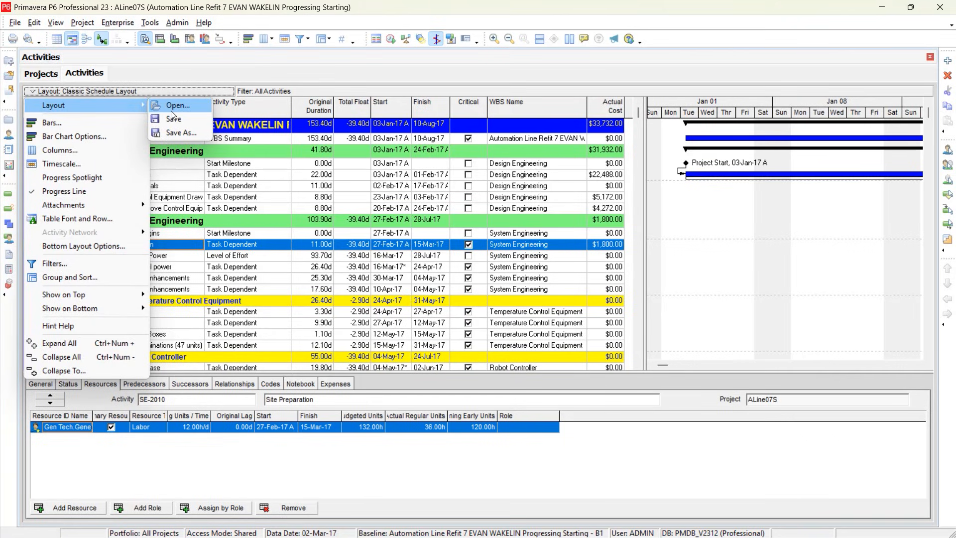
pyautogui.click(678, 267)
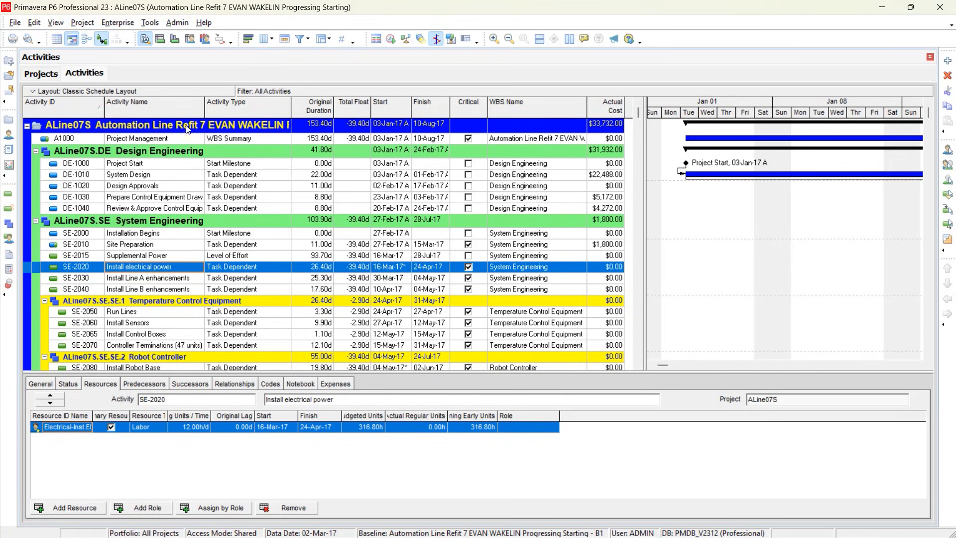
# Open the column settings of the Activities view and examine the available columns under Activity Codes - Project, Activity Steps and General.
pyautogui.click(135, 91)
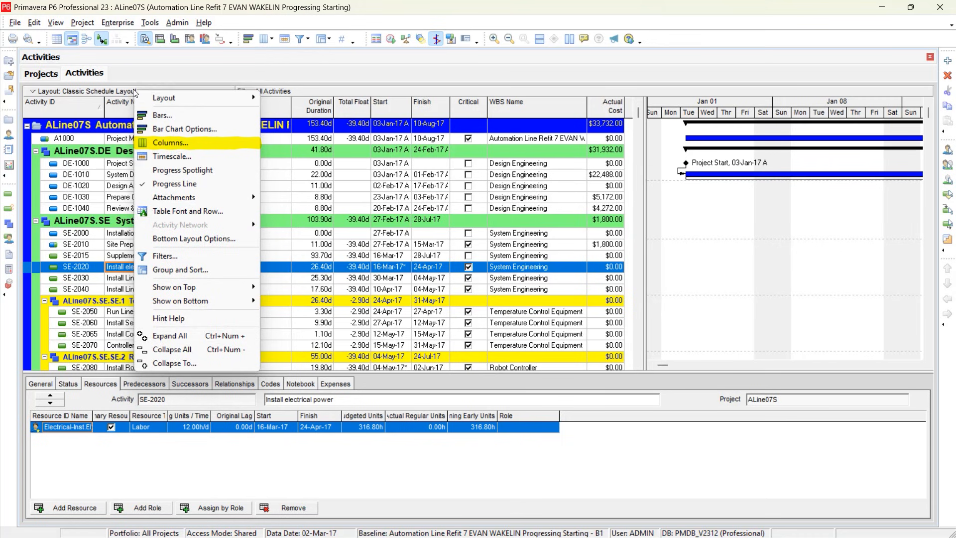
pyautogui.click(177, 143)
pyautogui.click(310, 235)
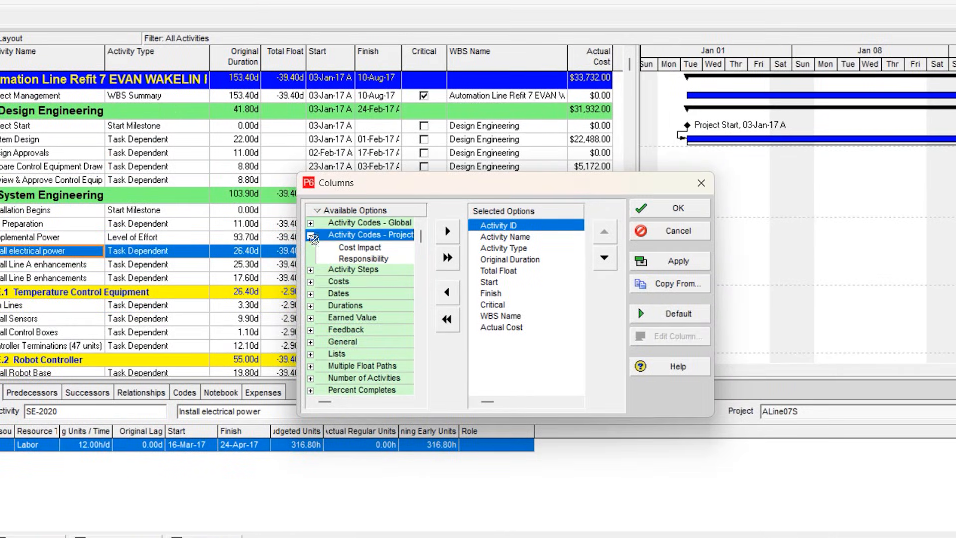
pyautogui.click(310, 269)
pyautogui.scroll(-1, 309, 311)
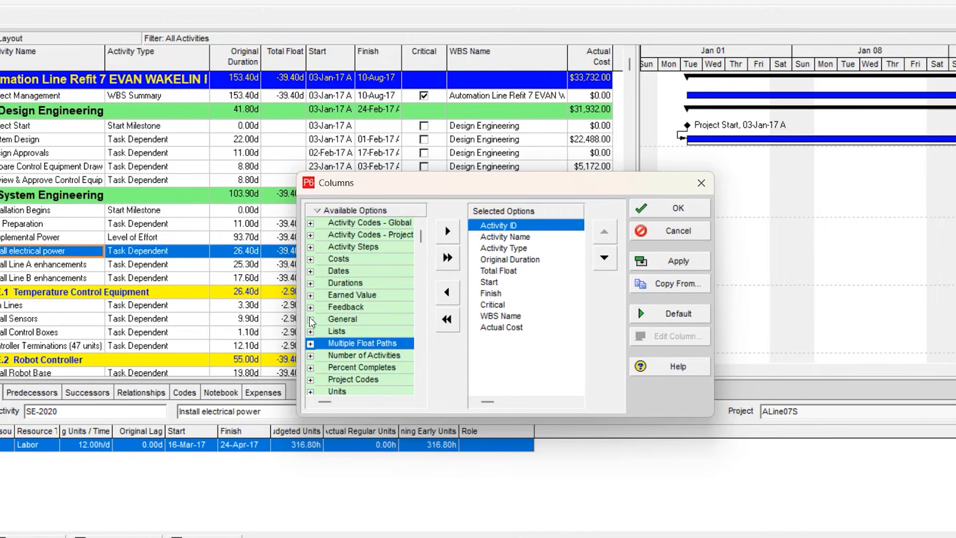
pyautogui.click(310, 317)
pyautogui.scroll(-1, 336, 241)
pyautogui.scroll(-1, 335, 244)
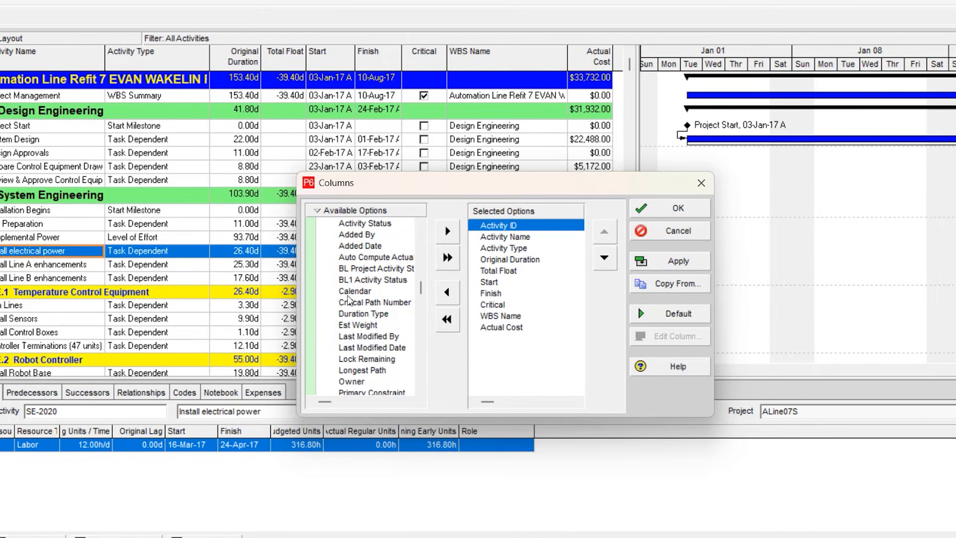
pyautogui.scroll(1, 351, 287)
pyautogui.click(352, 326)
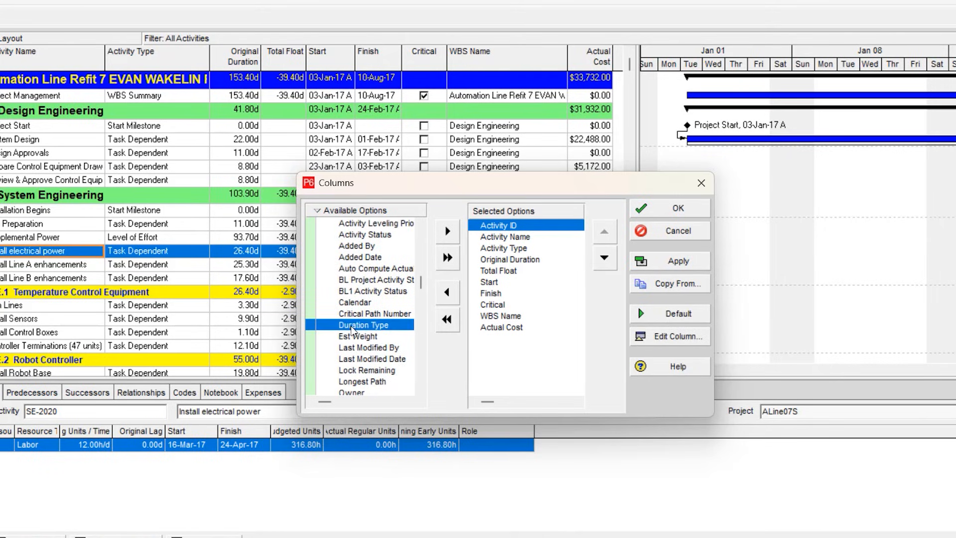
pyautogui.scroll(4, 350, 347)
pyautogui.click(316, 260)
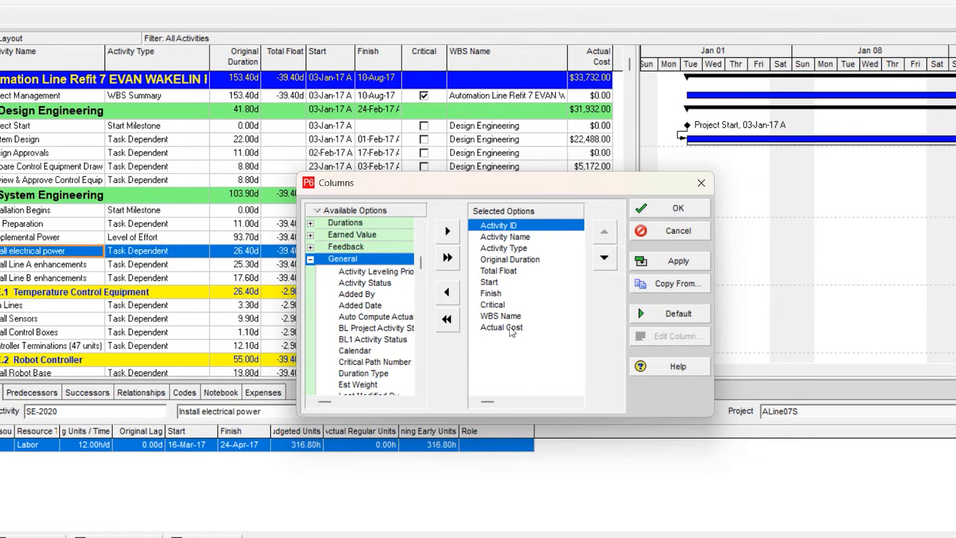
# Remove Actual Cost, WBS Name, Critical and Total Float from the selected columns.
pyautogui.click(504, 326)
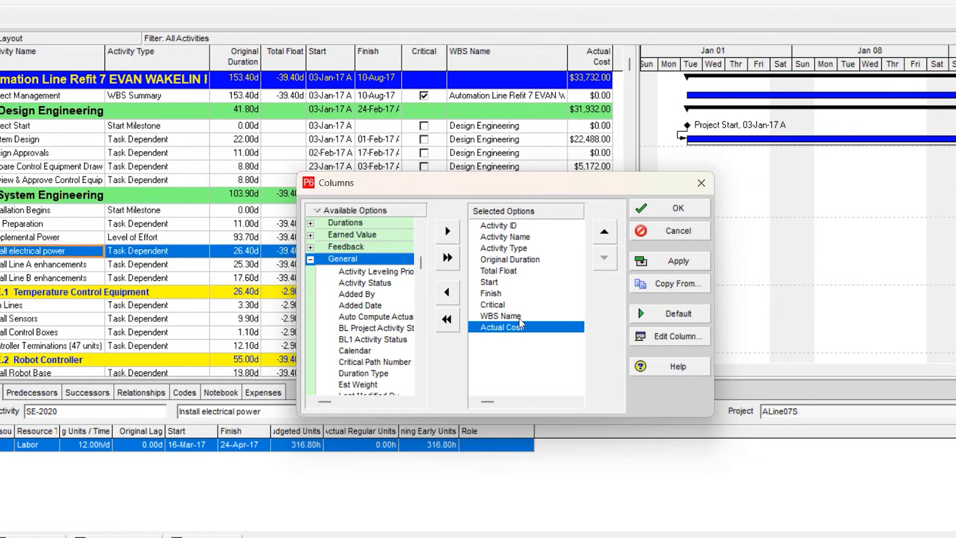
pyautogui.click(448, 292)
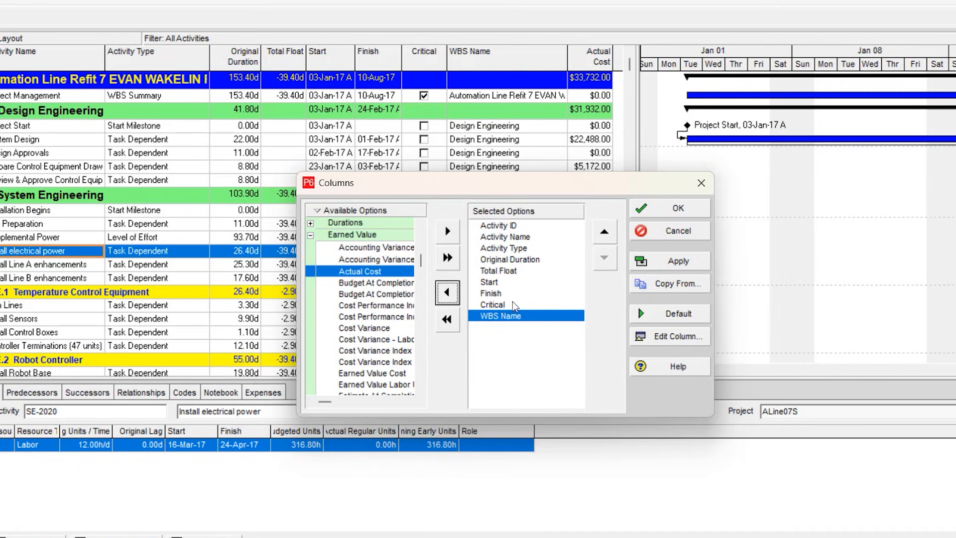
pyautogui.click(447, 293)
pyautogui.click(447, 292)
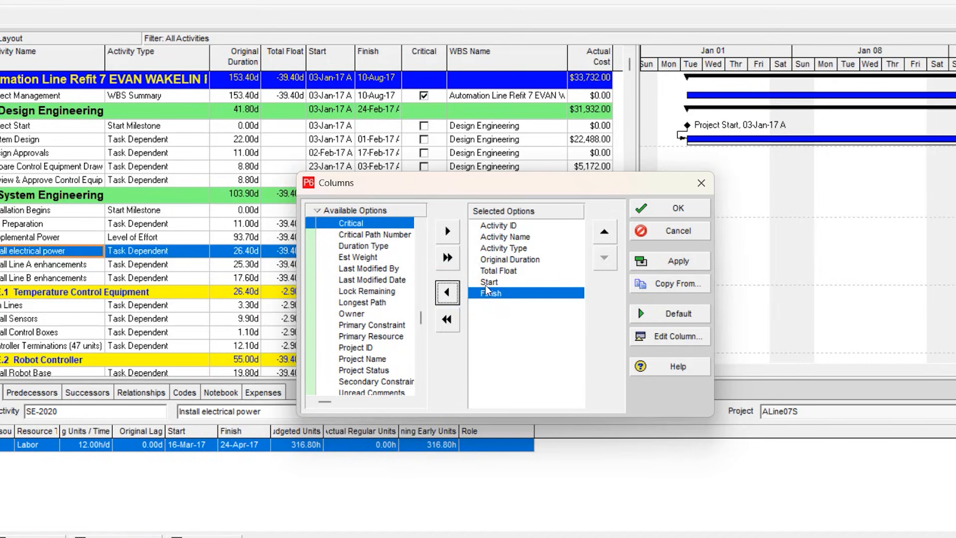
pyautogui.click(487, 283)
pyautogui.click(489, 272)
pyautogui.click(447, 292)
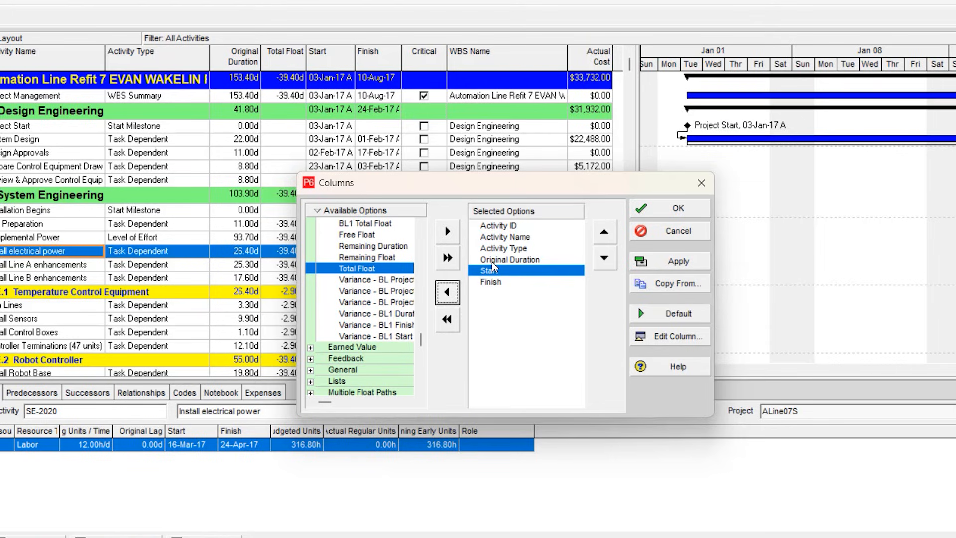
# Remove Activity Type from the selected columns, apply the column selection, and widen the Gantt chart over the freed space.
pyautogui.click(492, 262)
pyautogui.click(496, 226)
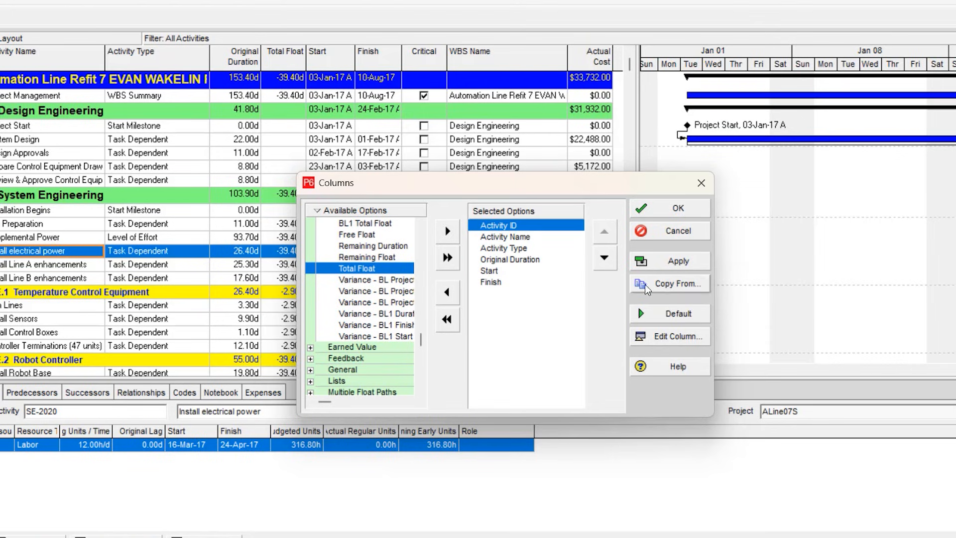
pyautogui.click(513, 249)
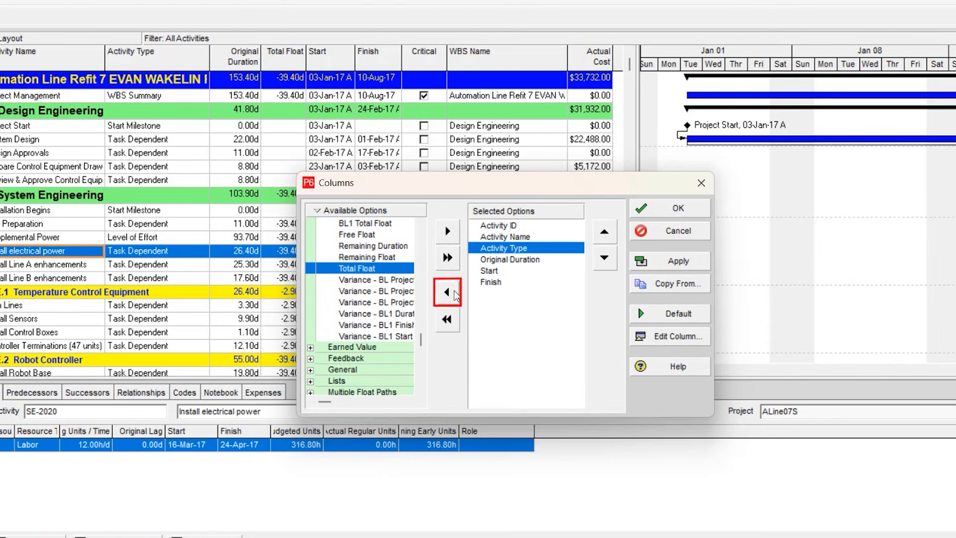
pyautogui.click(453, 292)
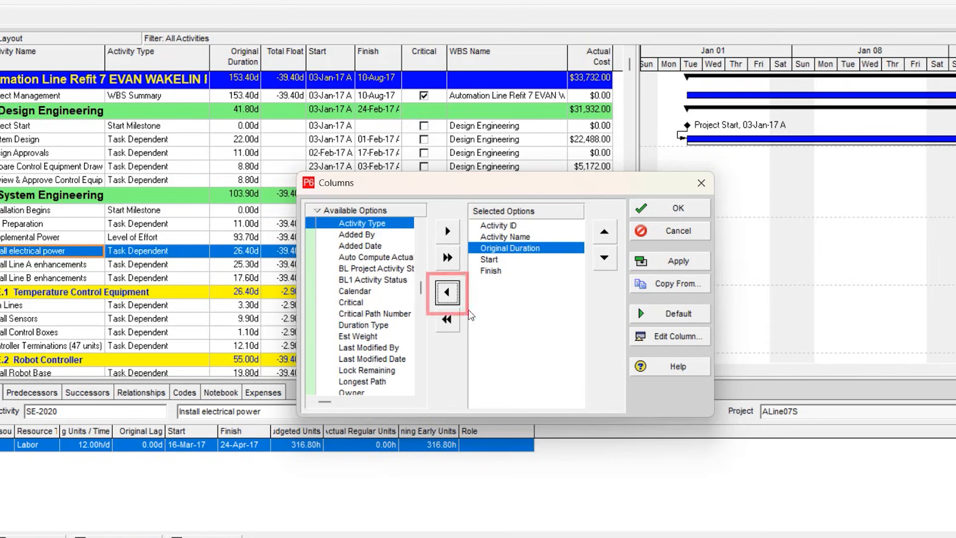
pyautogui.click(666, 260)
pyautogui.click(670, 208)
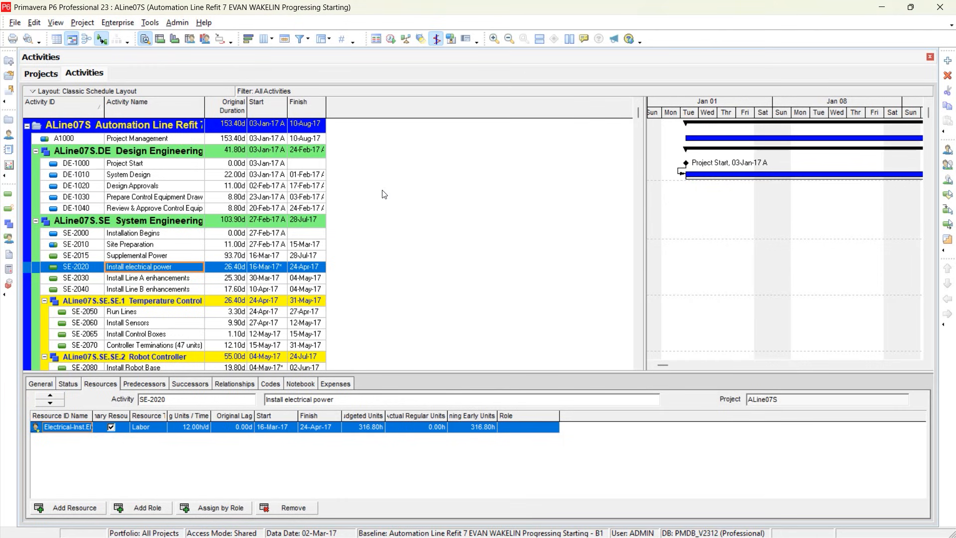
pyautogui.moveTo(600, 156); pyautogui.dragTo(379, 151)
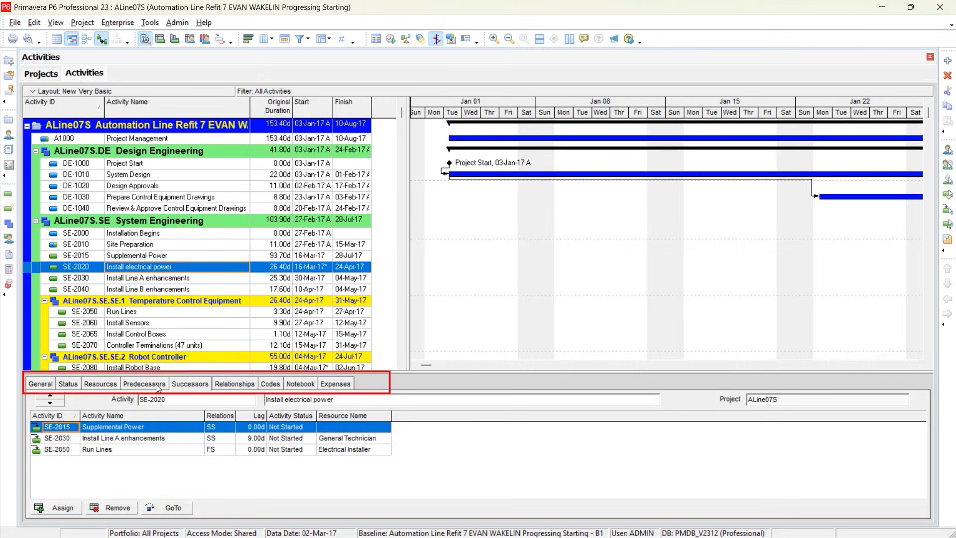
# Examine the predecessors, resources, notebook and codes details of activity SE-2020 Install electrical power.
pyautogui.click(158, 382)
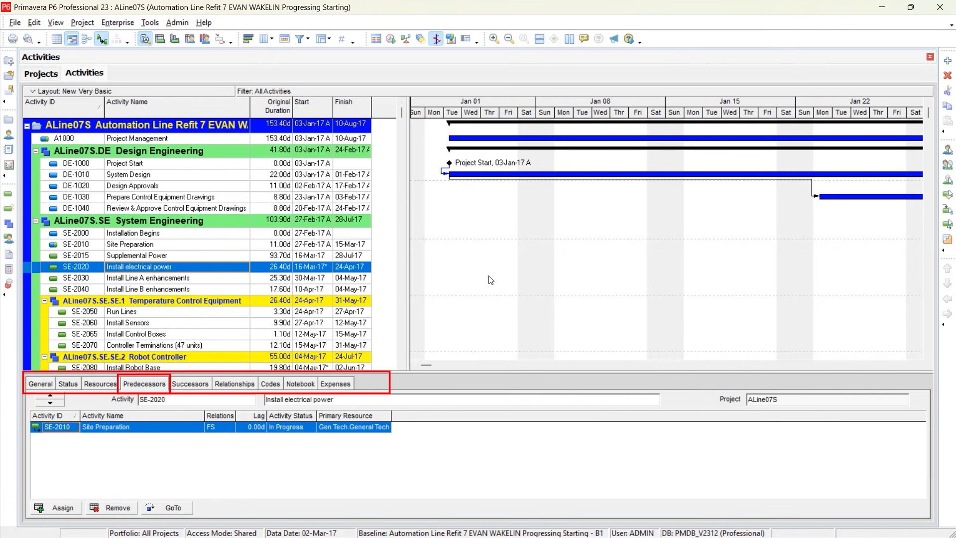
pyautogui.scroll(-3, 488, 279)
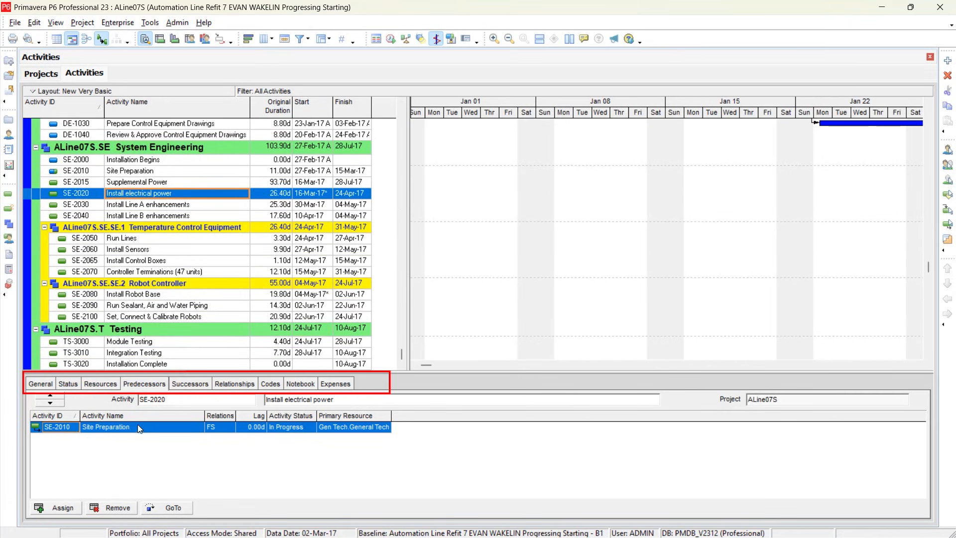
pyautogui.click(111, 383)
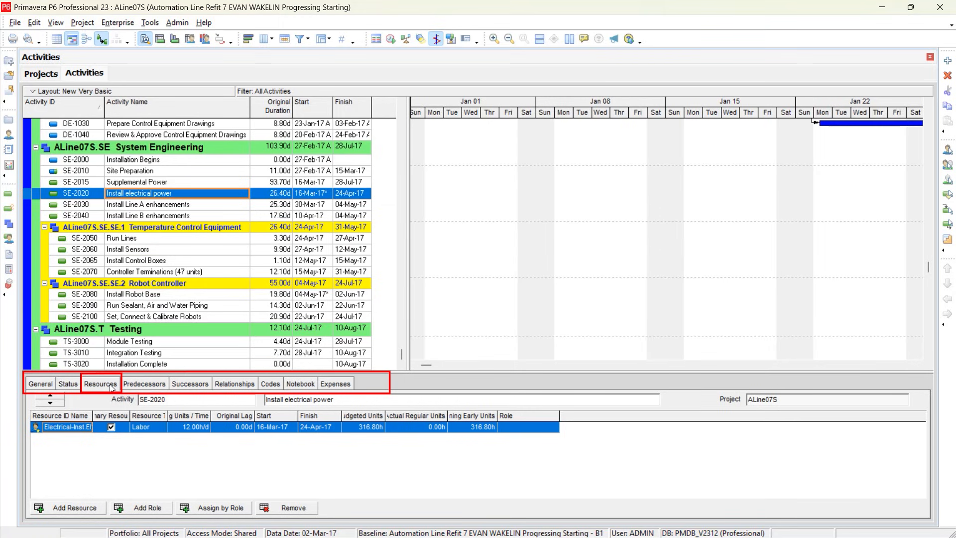
pyautogui.scroll(3, 135, 333)
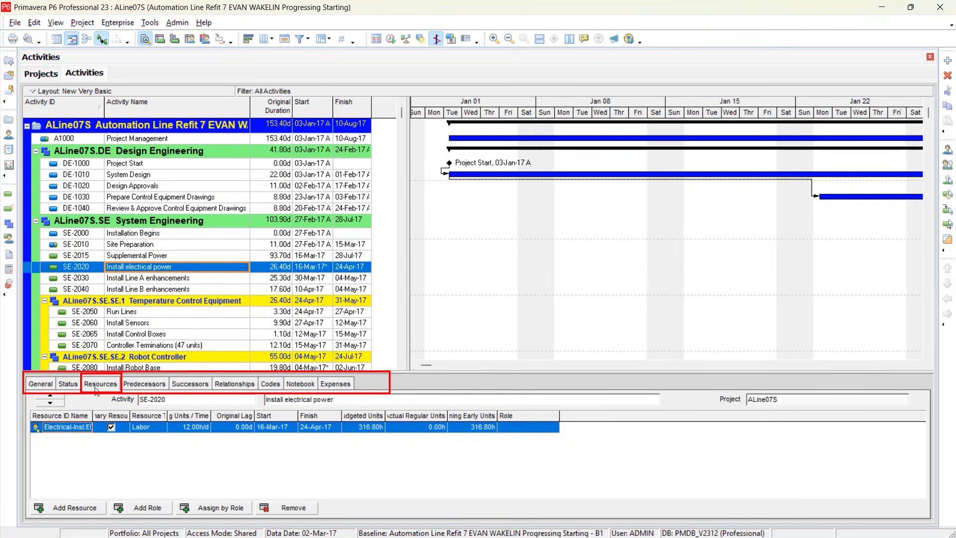
pyautogui.click(297, 384)
pyautogui.click(272, 384)
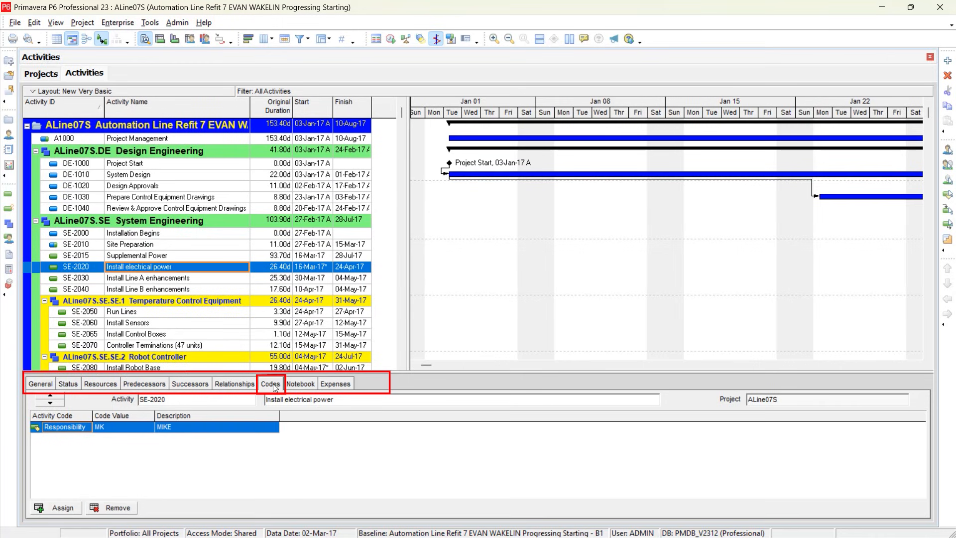
# Hide the activity details window below the schedule and show it again.
pyautogui.rightClick(277, 389)
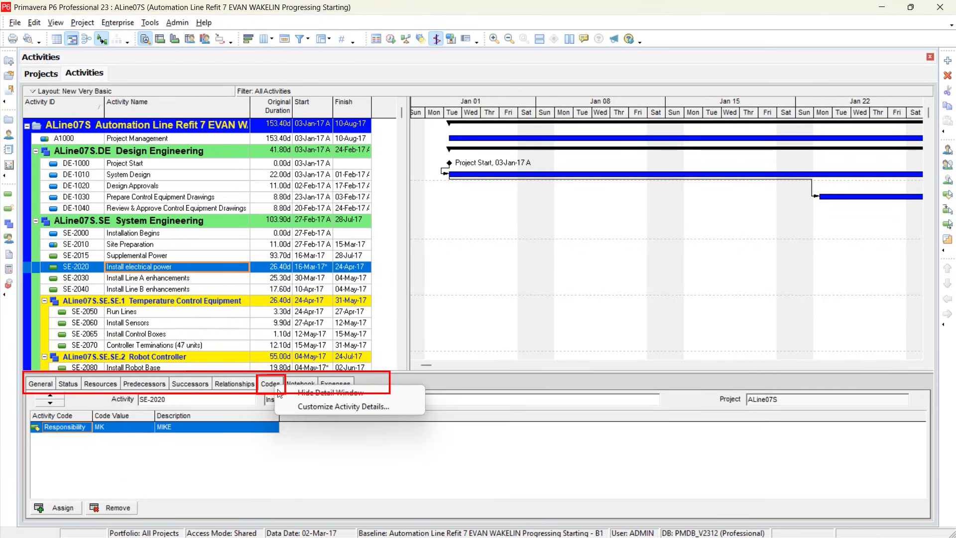
pyautogui.click(295, 460)
pyautogui.rightClick(275, 386)
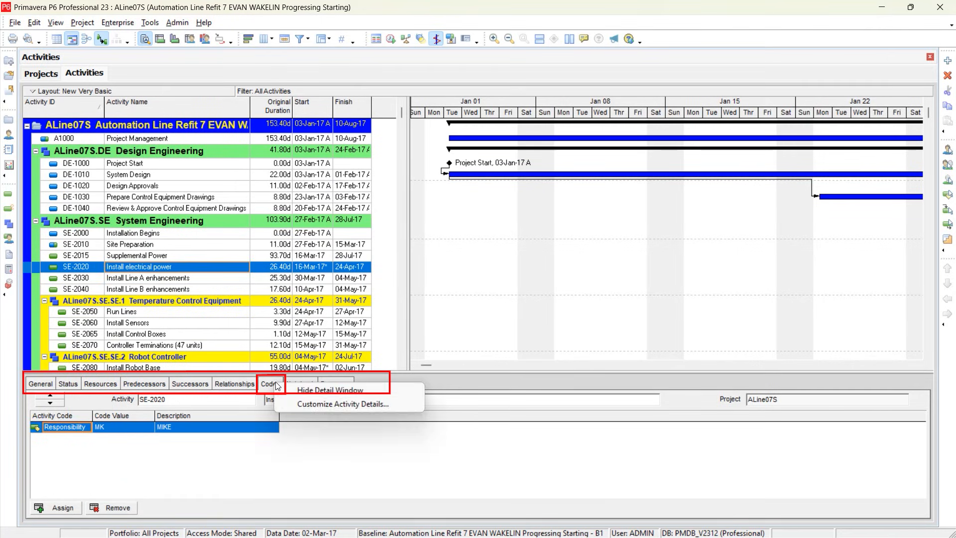
pyautogui.click(422, 389)
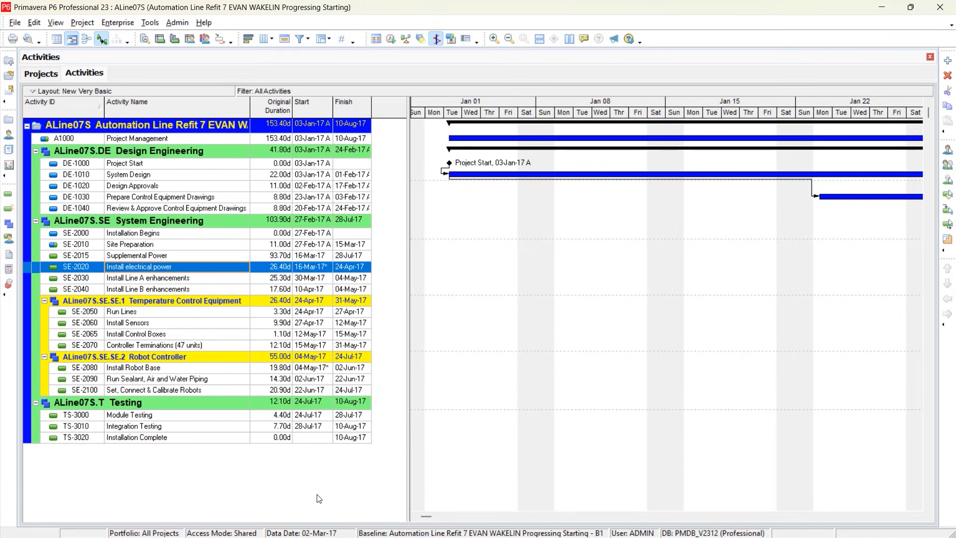
pyautogui.click(145, 39)
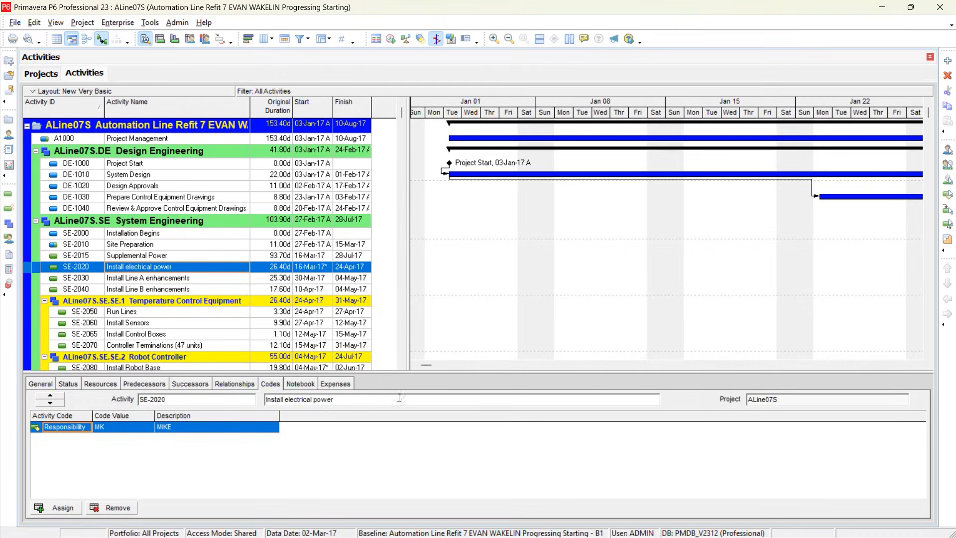
# Remove Expenses, Notebook and Codes from the displayed activity details tabs and apply the tab selection.
pyautogui.rightClick(393, 385)
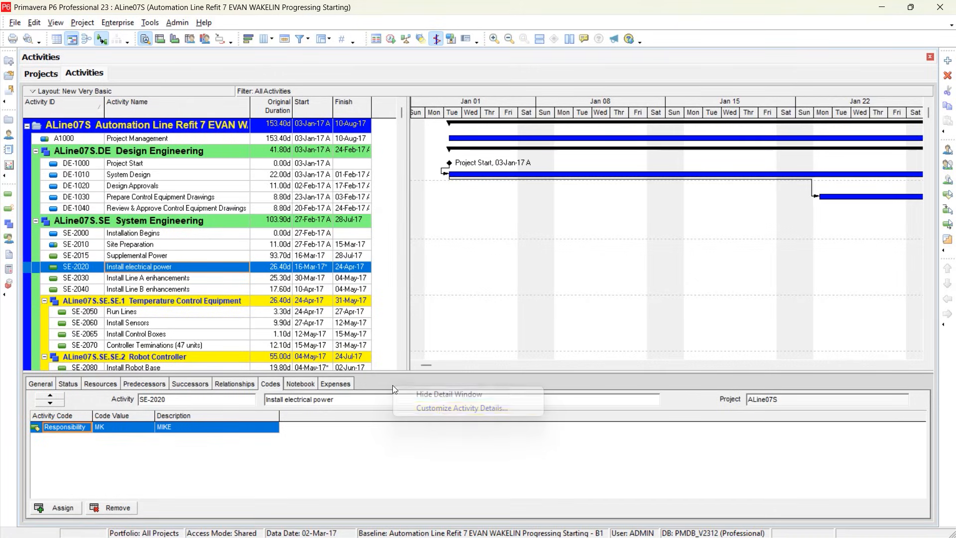
pyautogui.click(439, 408)
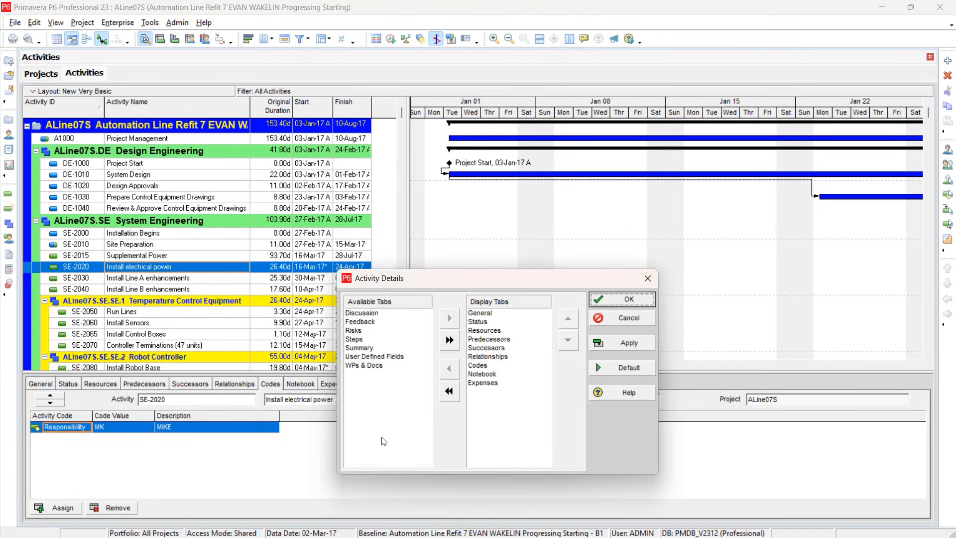
pyautogui.click(362, 322)
pyautogui.click(366, 356)
pyautogui.click(484, 383)
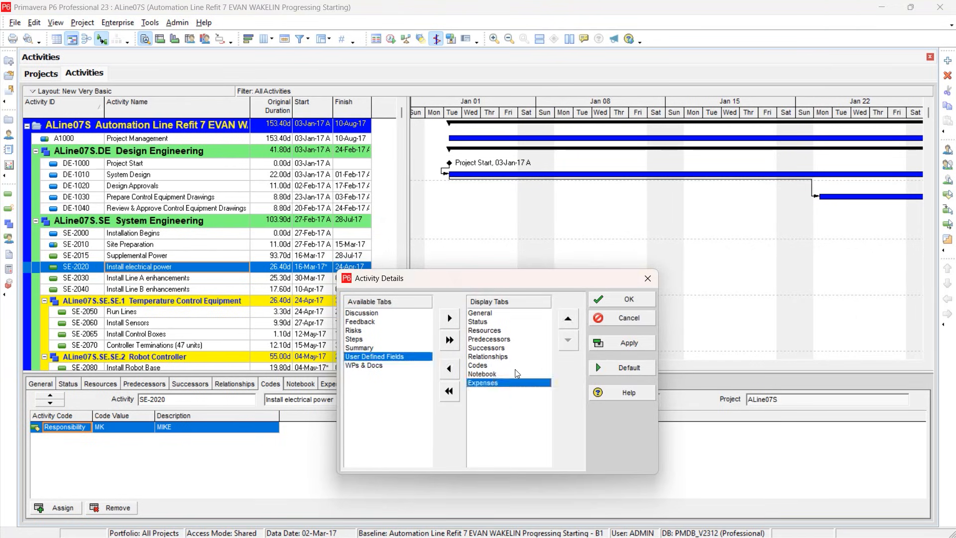
pyautogui.click(449, 370)
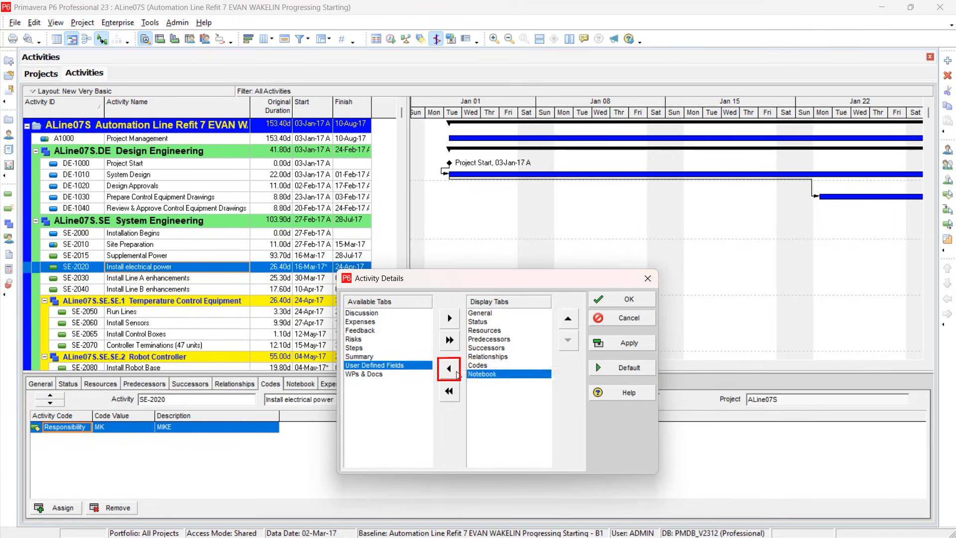
pyautogui.click(451, 369)
pyautogui.click(452, 369)
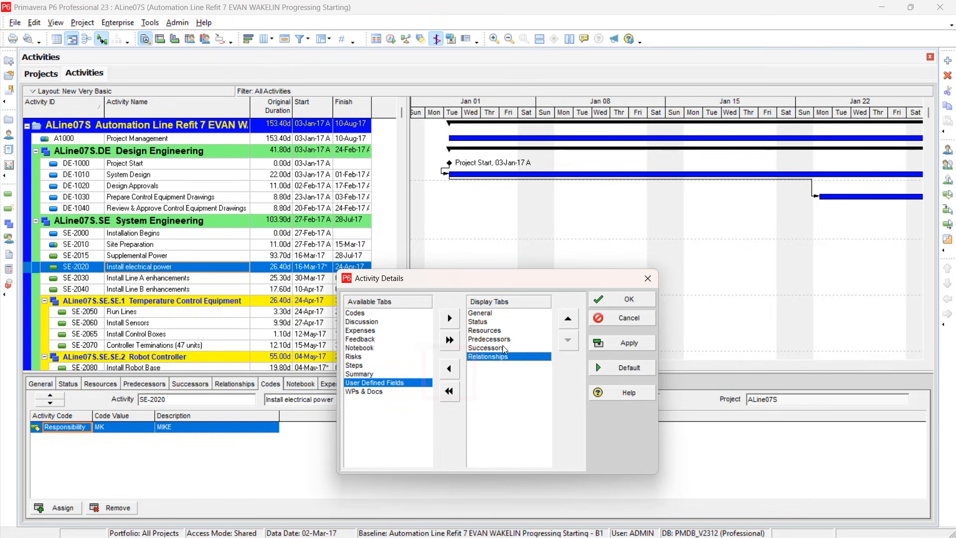
pyautogui.click(626, 345)
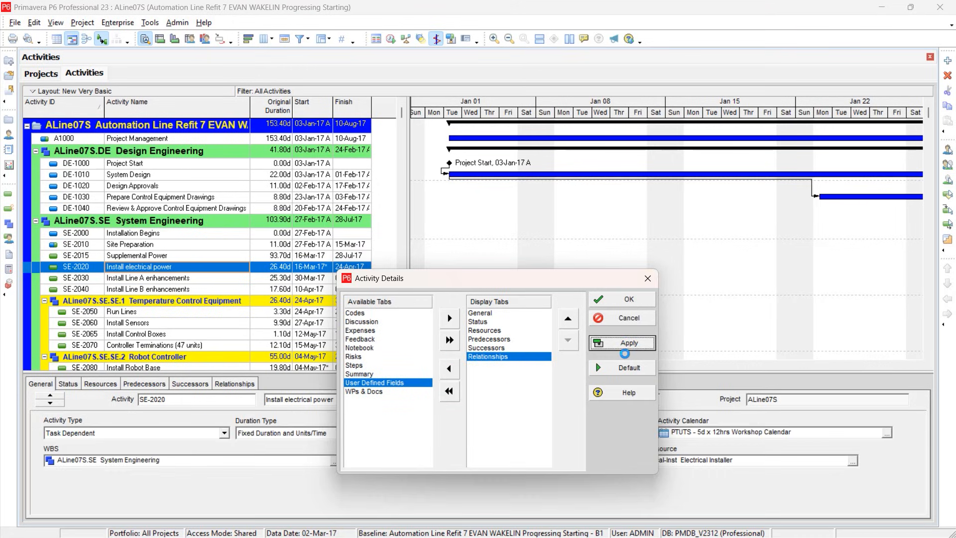
pyautogui.click(628, 301)
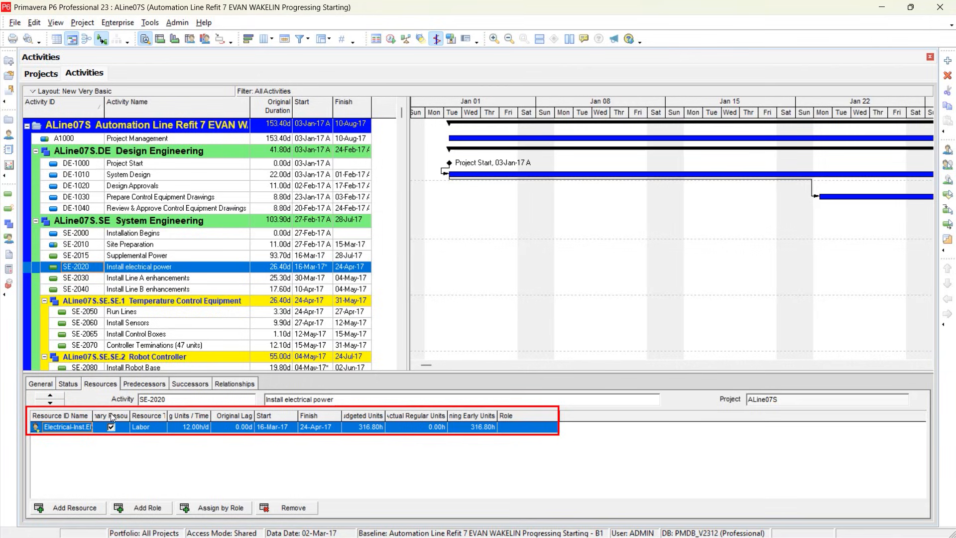
# Examine the resource assignment columns of activity SE-2020 Install electrical power and open their column customization.
pyautogui.click(161, 418)
pyautogui.click(194, 418)
pyautogui.click(247, 417)
pyautogui.click(275, 417)
pyautogui.rightClick(593, 420)
pyautogui.click(617, 427)
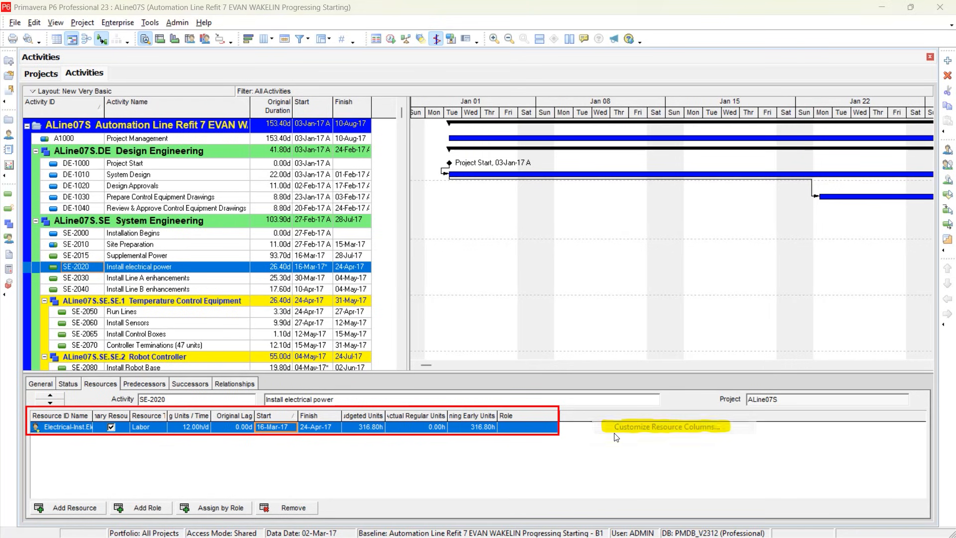
# Open the option to save the current Activities layout as a separate layout.
pyautogui.click(375, 268)
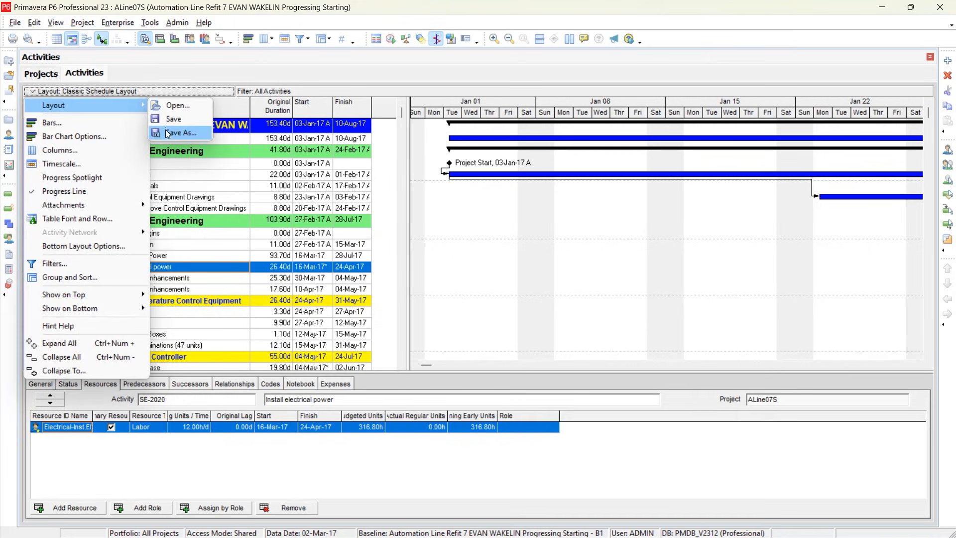
pyautogui.click(179, 132)
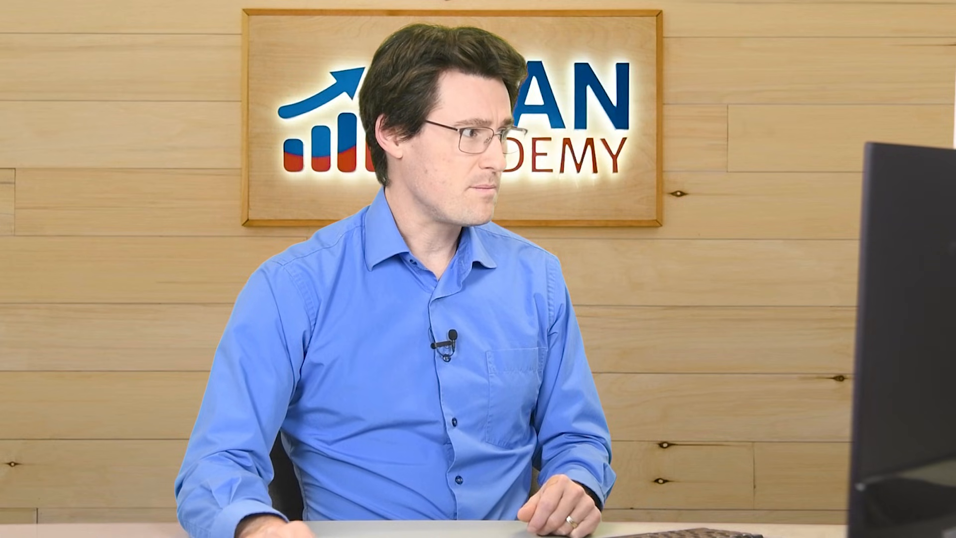
# Reopen the New Very Basic layout without saving the changes made to the current layout.
pyautogui.click(31, 91)
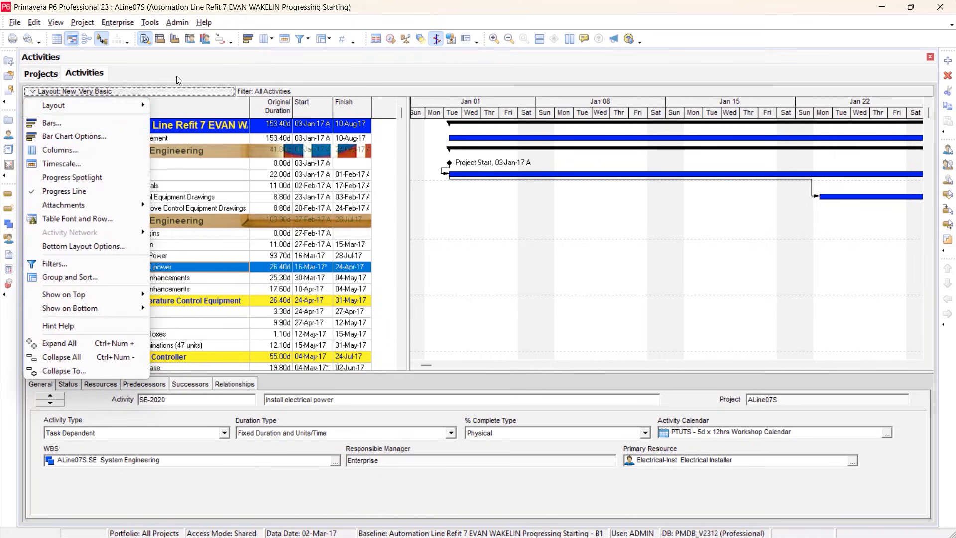
pyautogui.click(176, 76)
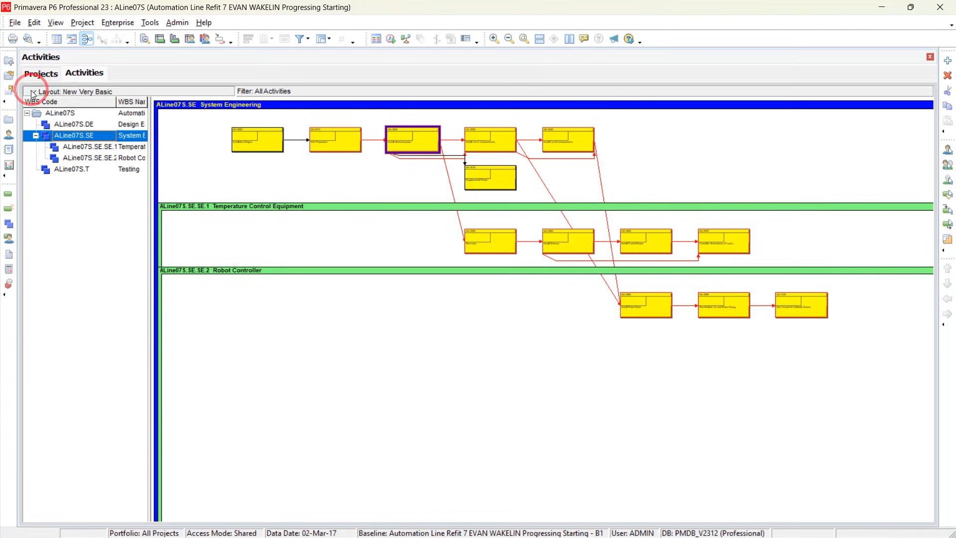
pyautogui.click(31, 91)
pyautogui.moveTo(84, 107)
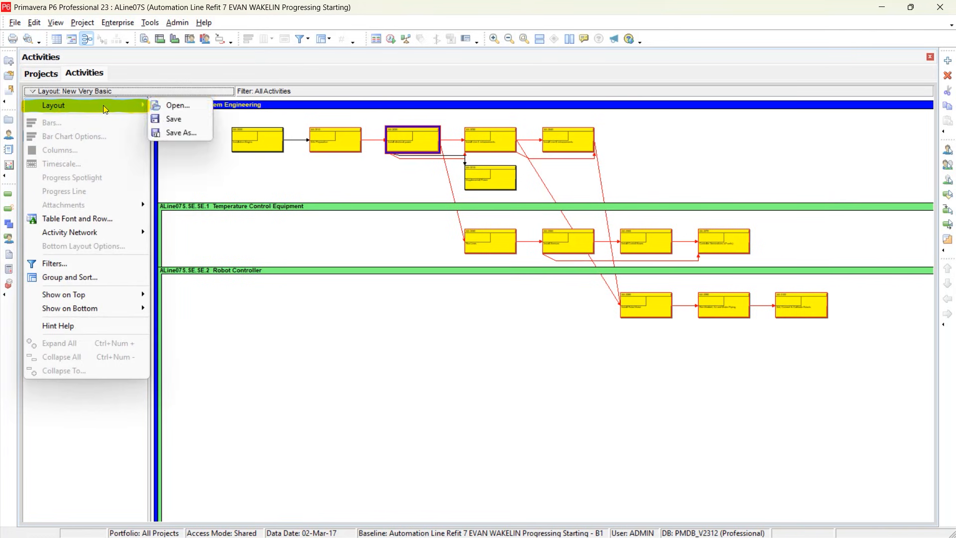
pyautogui.click(184, 110)
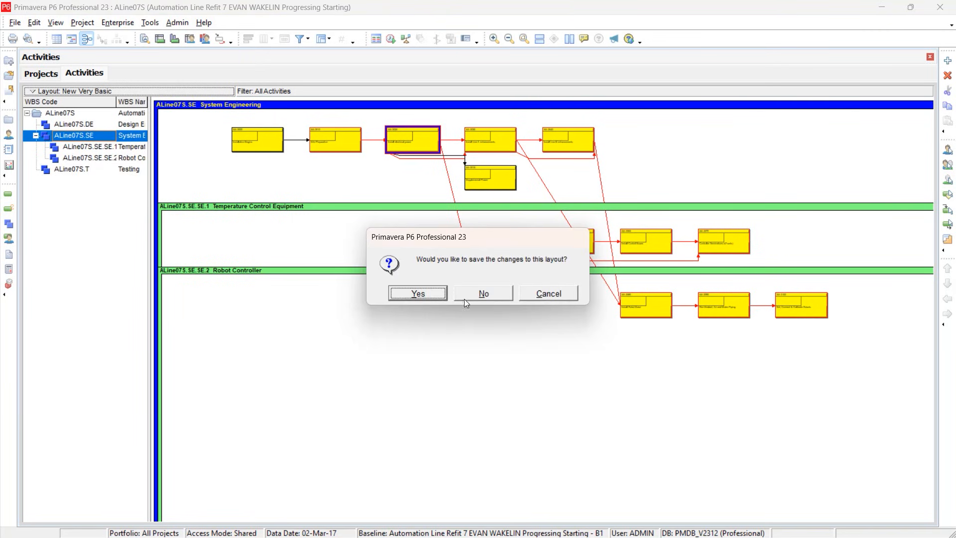
pyautogui.click(480, 292)
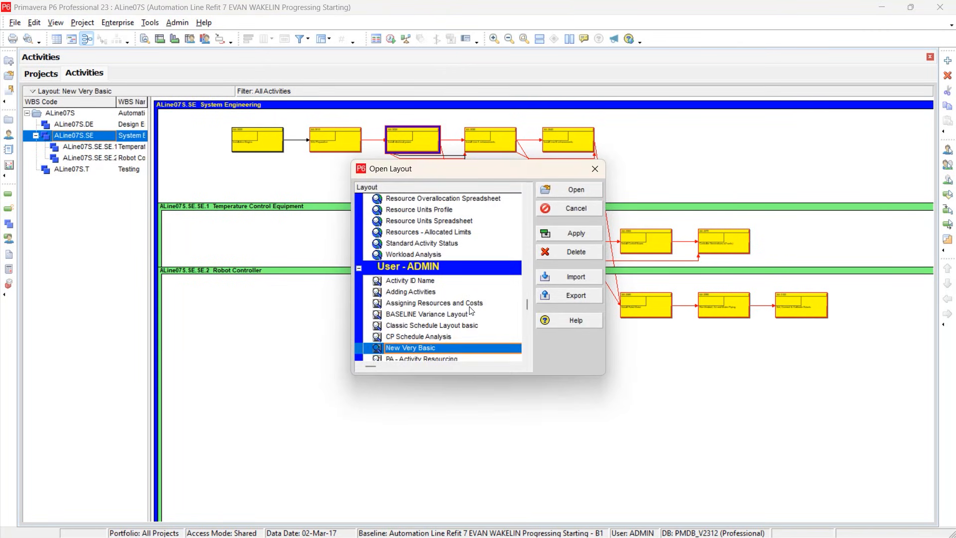
pyautogui.click(576, 234)
pyautogui.click(574, 190)
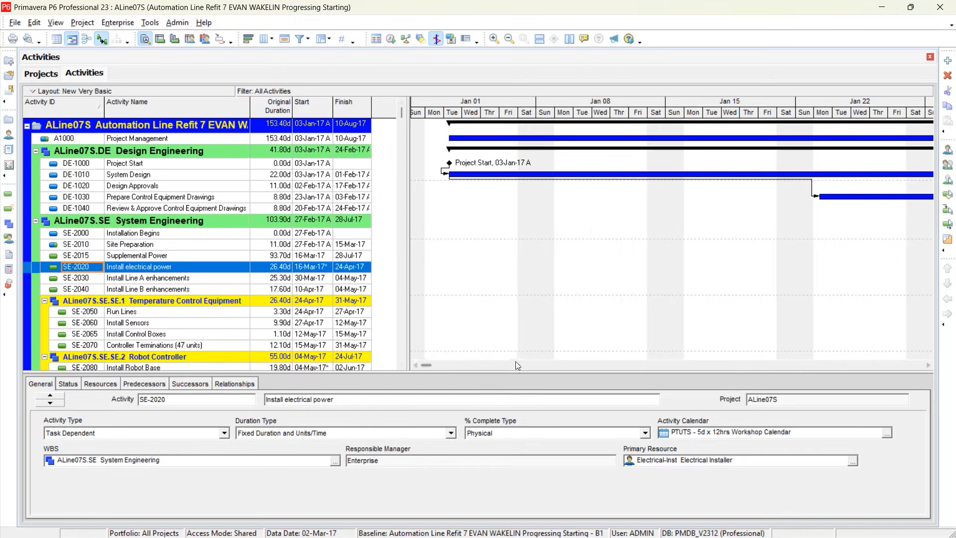